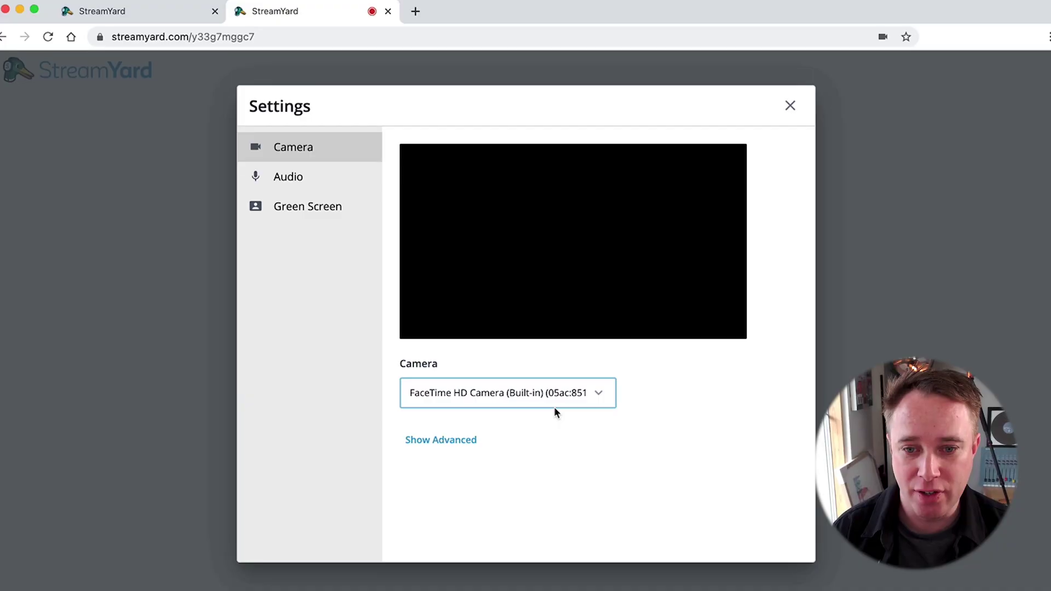
Step: Try the built-in FaceTime HD Camera as the video source and settle on the Logitech StreamCam
left_click(553, 406)
left_click(576, 391)
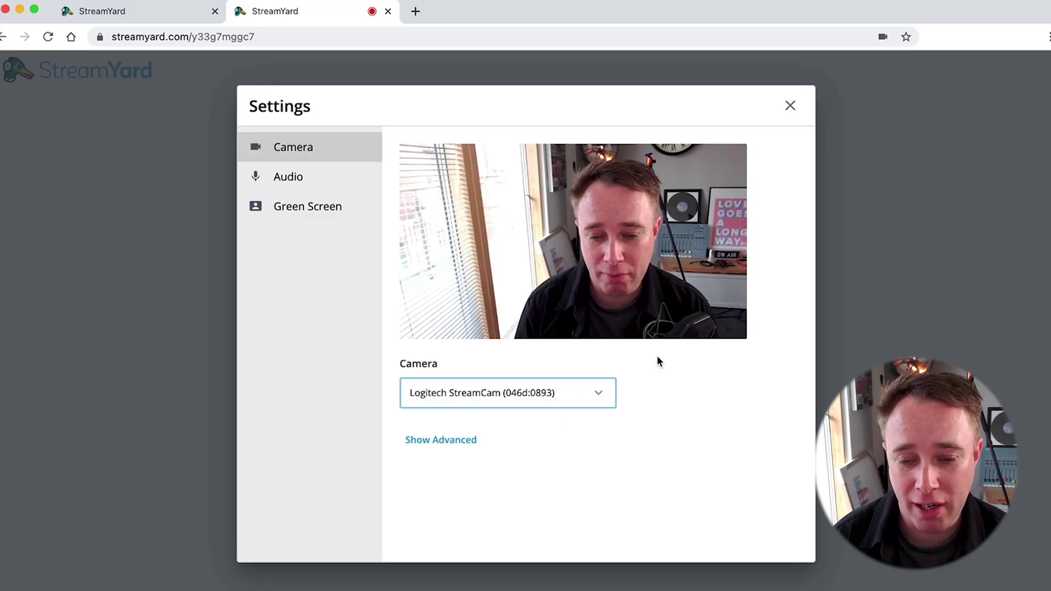
left_click(560, 390)
key("Up")
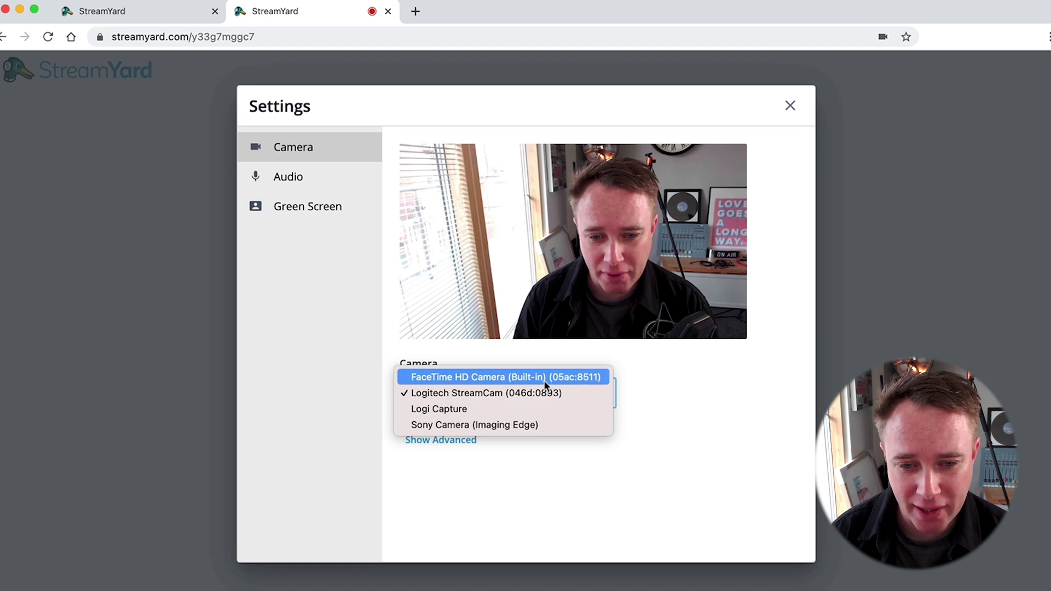
key("Return")
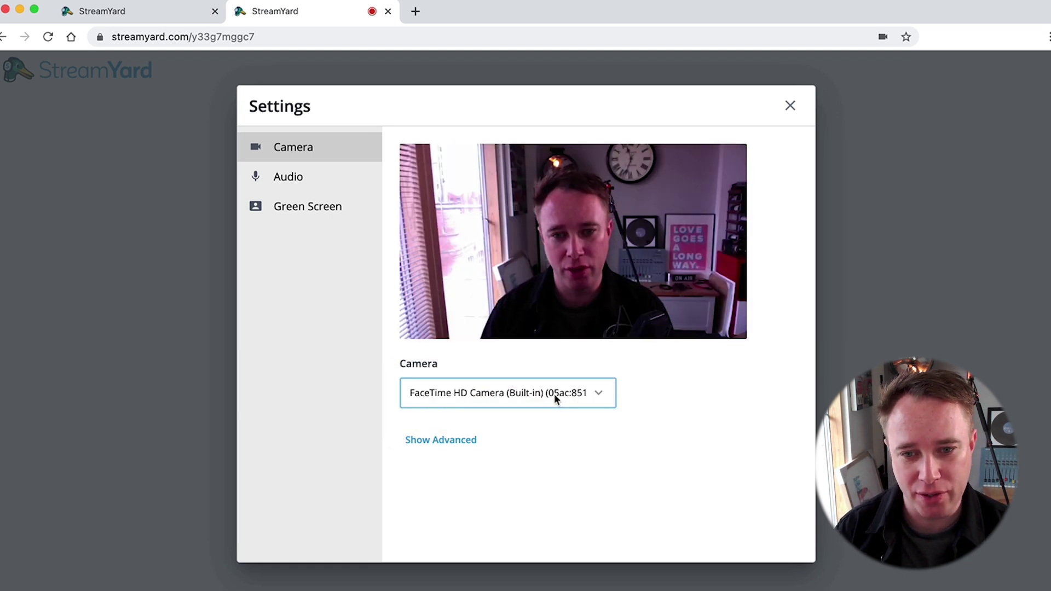
left_click(554, 393)
left_click(547, 408)
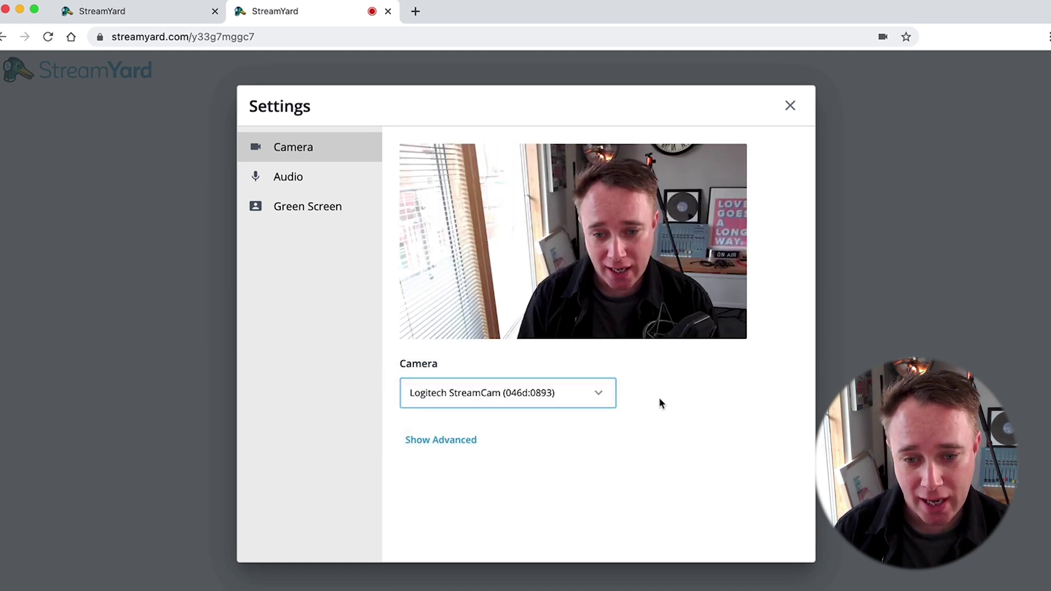
Step: Show the advanced camera options and review the available camera resolutions
left_click(475, 441)
left_click(588, 466)
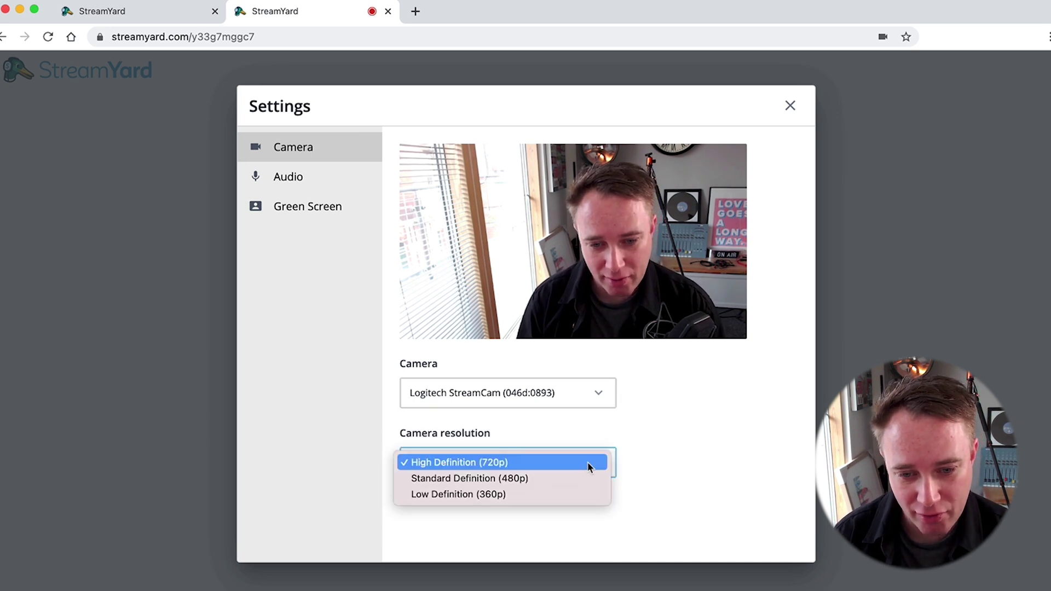
left_click(674, 447)
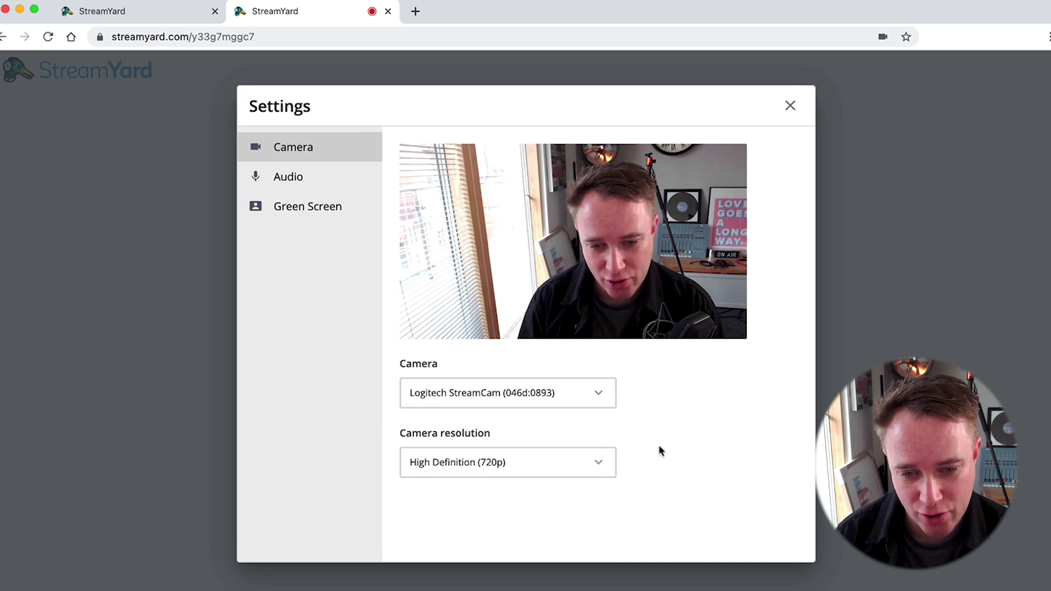
Step: Review the available microphones in the audio settings, leaving iD4 (2708:0003) selected
left_click(321, 176)
left_click(527, 180)
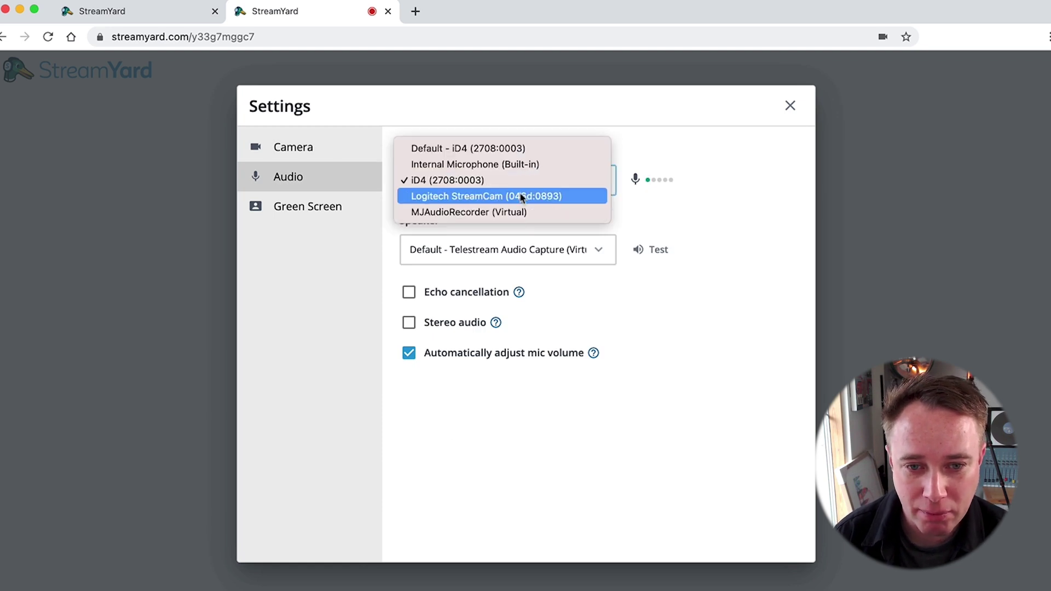
left_click(529, 184)
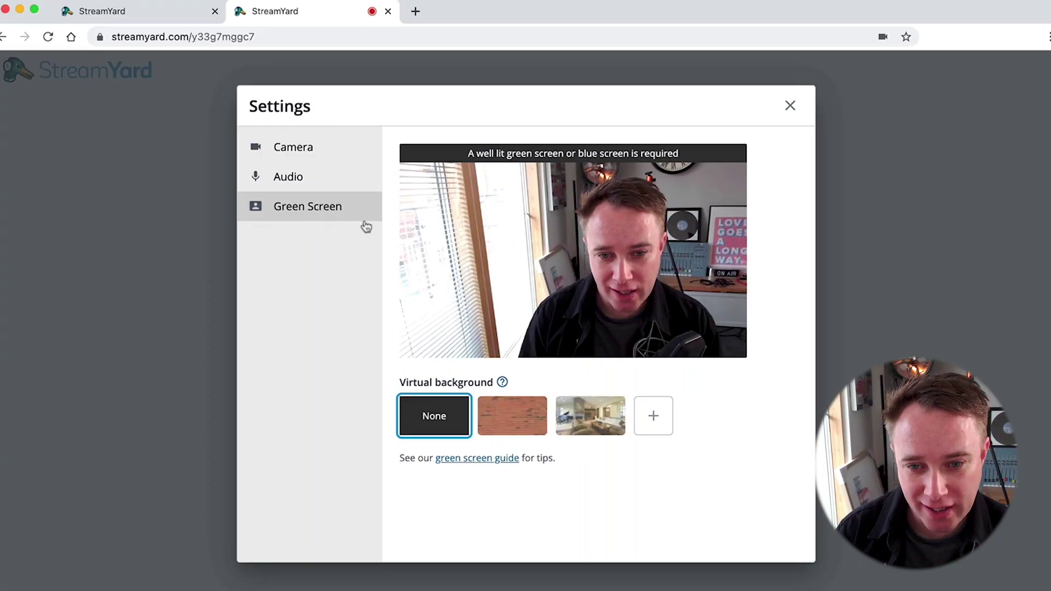
Step: Try the brick and living-room virtual backgrounds, set the virtual background to None, and close the settings
left_click(503, 426)
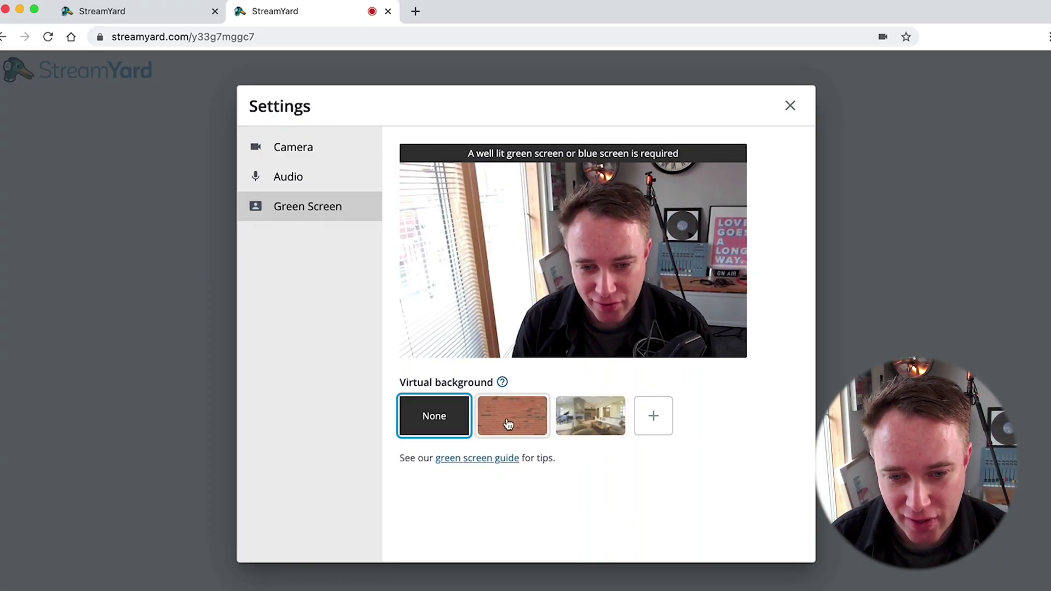
left_click(560, 421)
left_click(446, 422)
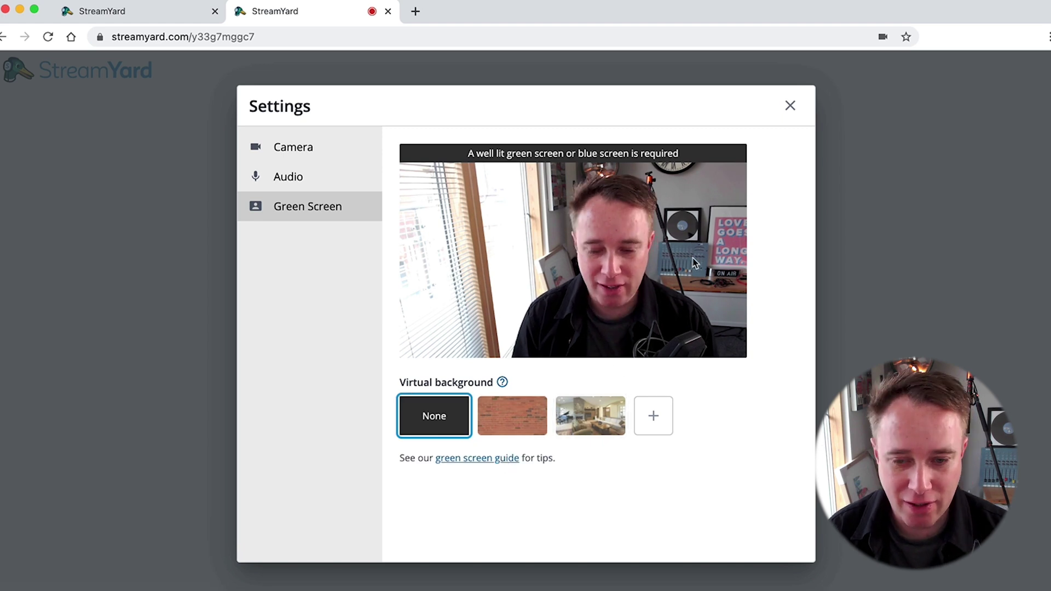
left_click(789, 105)
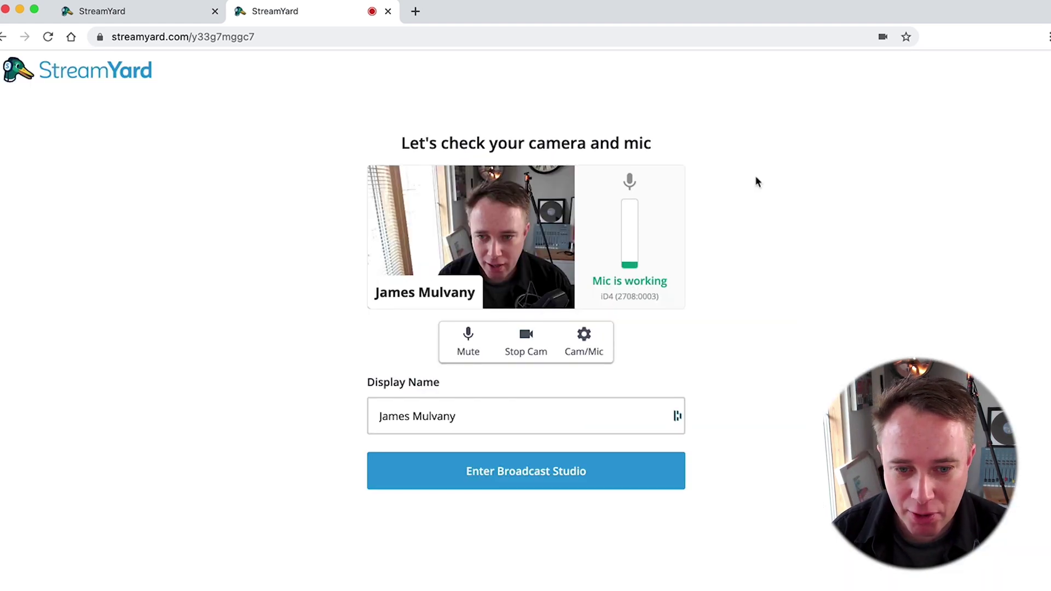
Step: Enter the broadcast studio and add the host's own camera and audio to the stream
left_click(587, 470)
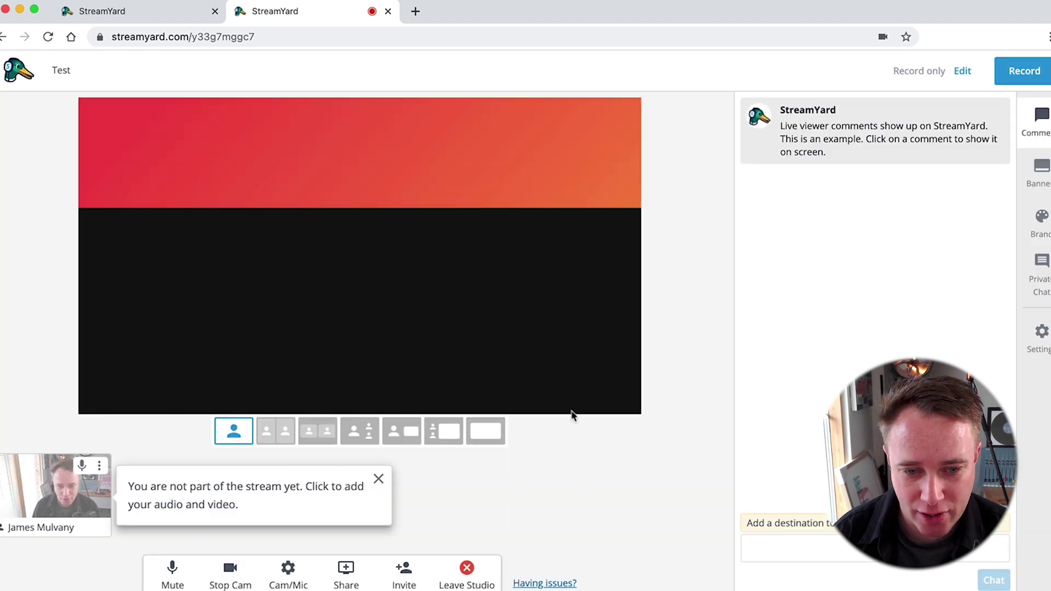
left_click(61, 513)
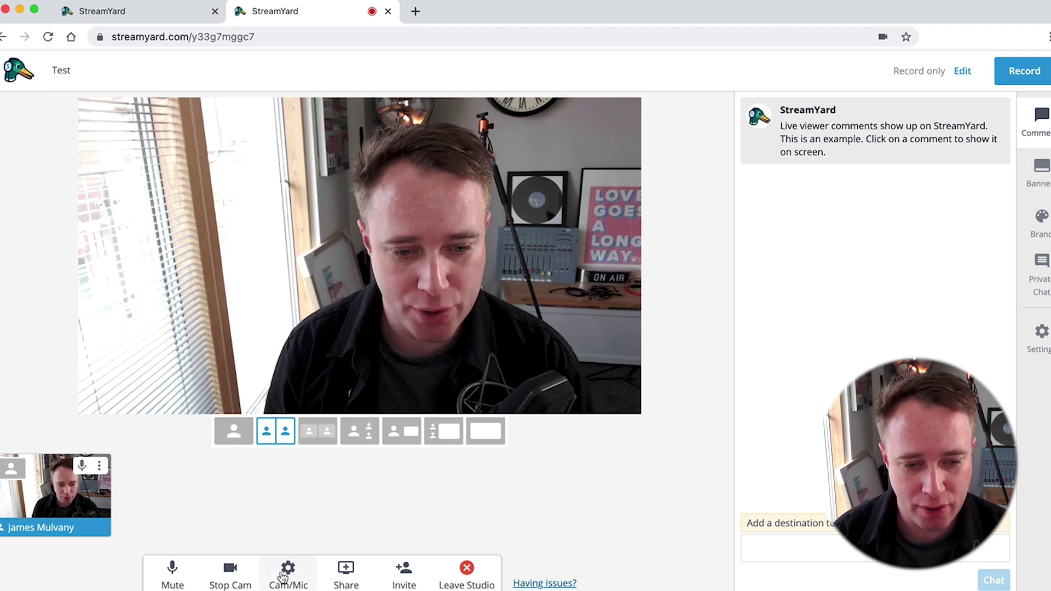
Step: Copy the guest invite link, open it in a new browser tab, and enter the studio as a second participant
left_click(405, 578)
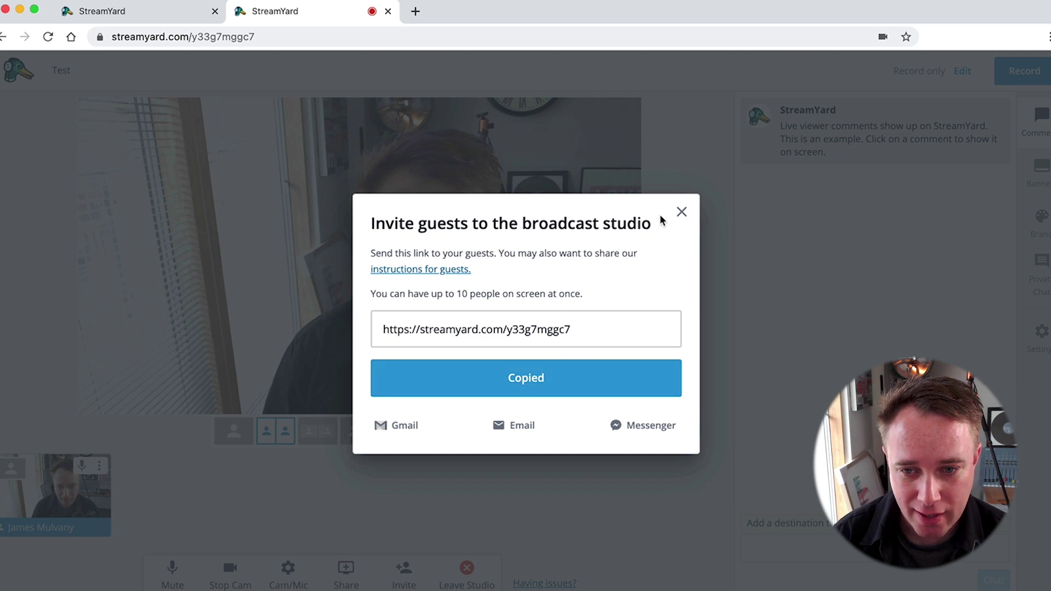
left_click(680, 214)
left_click(415, 11)
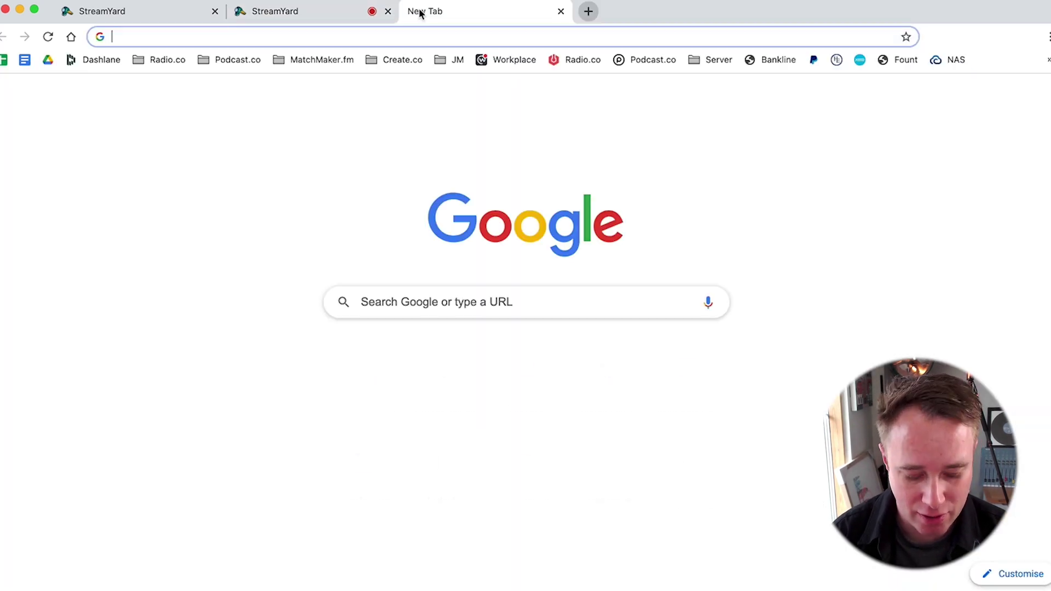
key("ctrl+v")
key("Return")
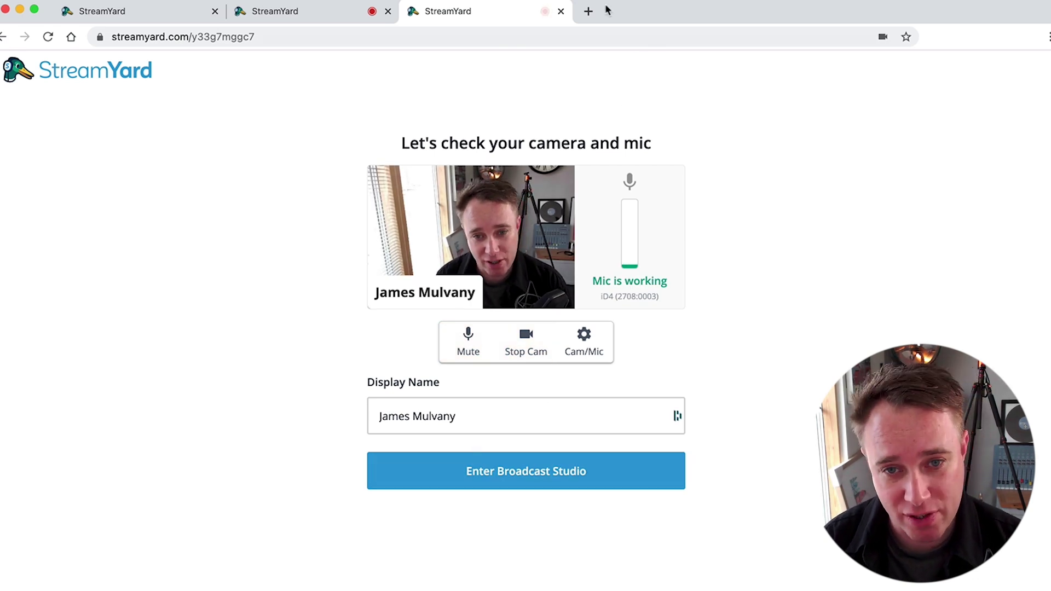
left_click(572, 471)
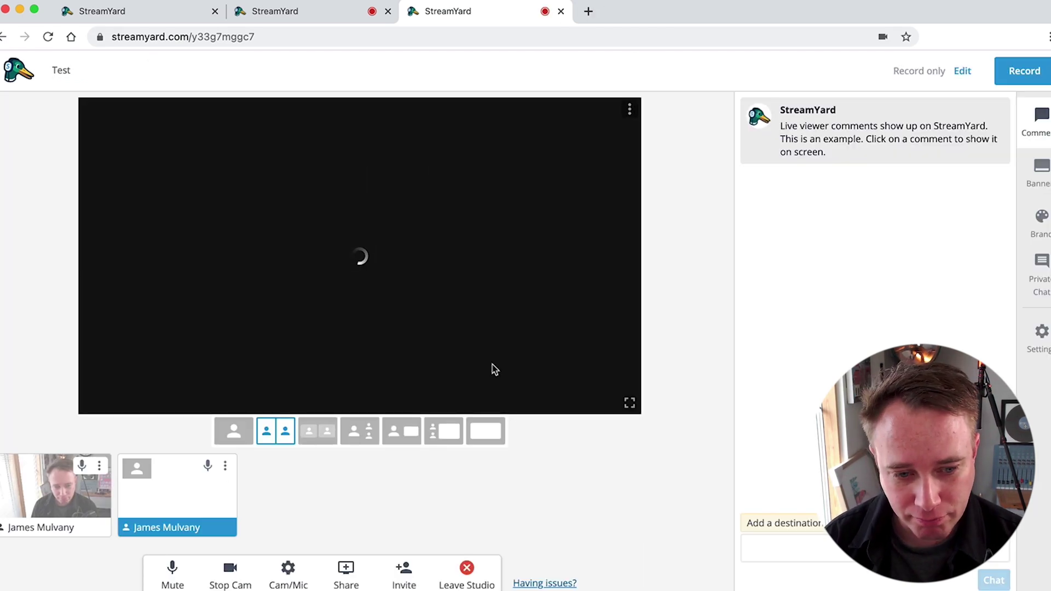
Step: In the host's tab, add the second participant to the stream and try several layouts, ending on small participants beside a large screen area
left_click(274, 11)
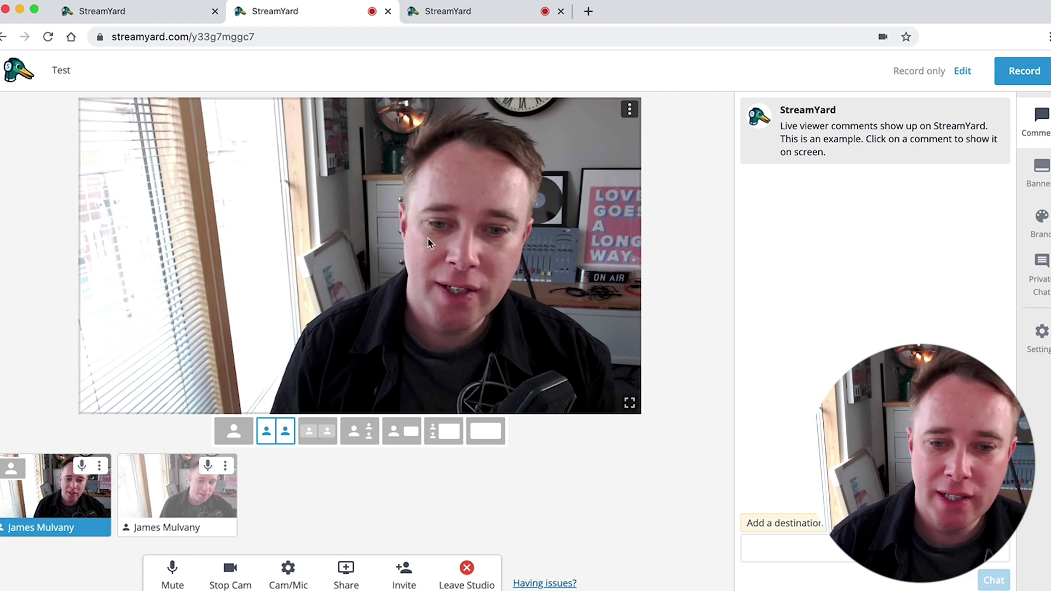
left_click(208, 497)
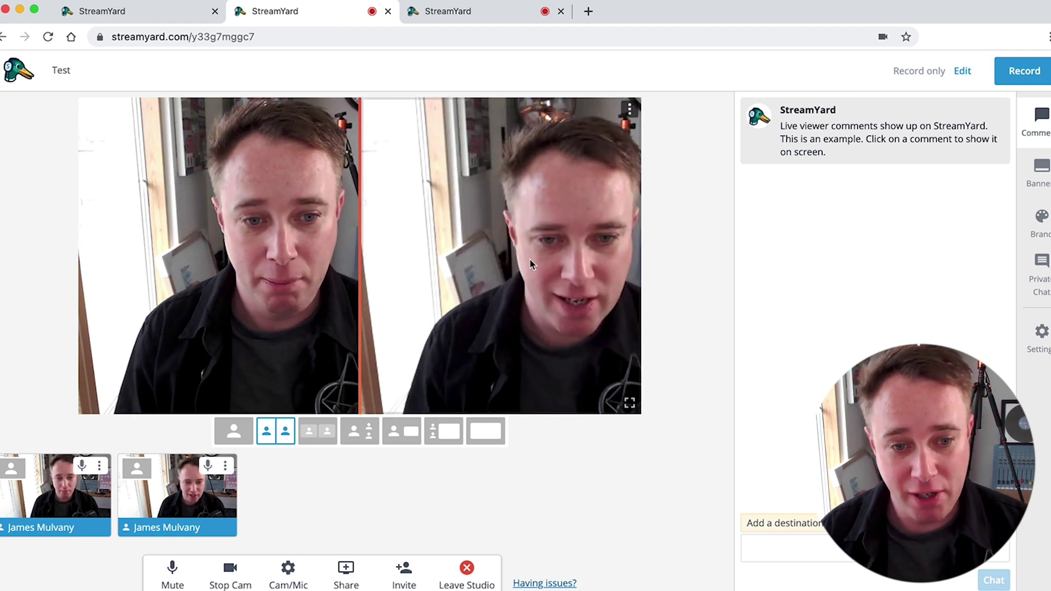
left_click(360, 433)
left_click(405, 436)
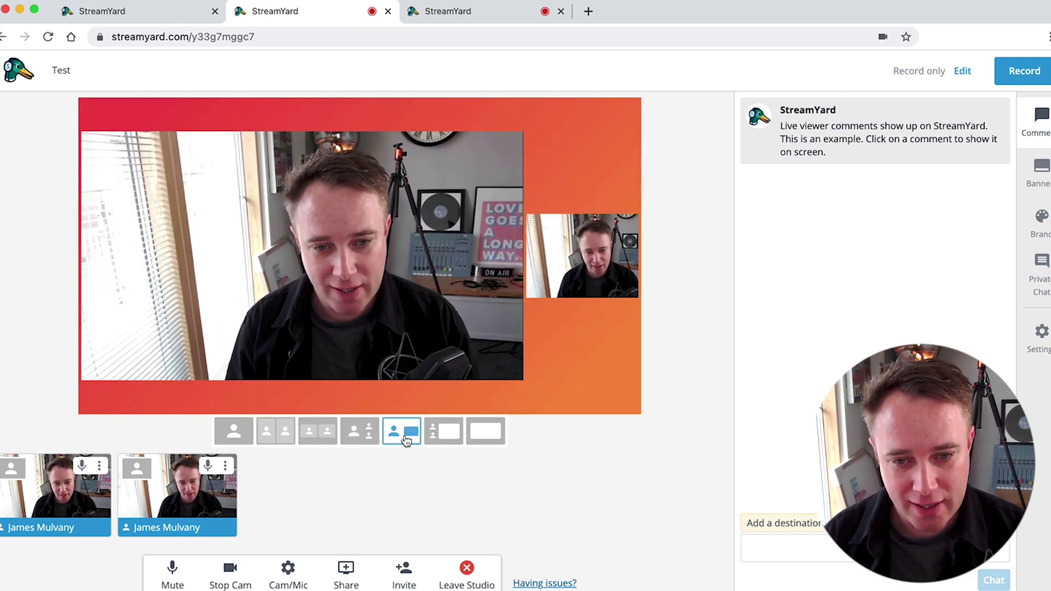
left_click(444, 433)
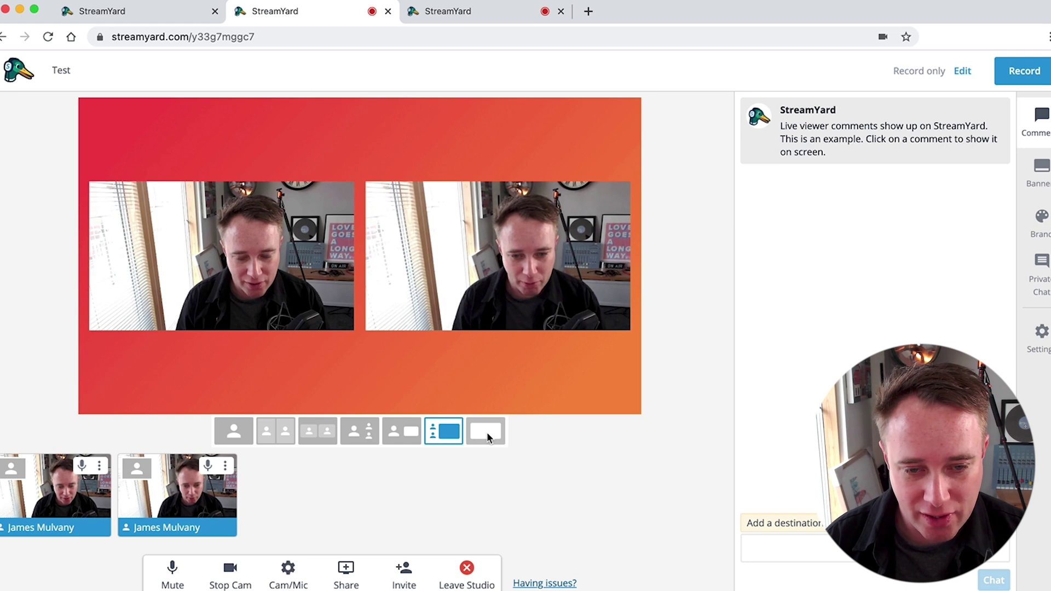
left_click(443, 433)
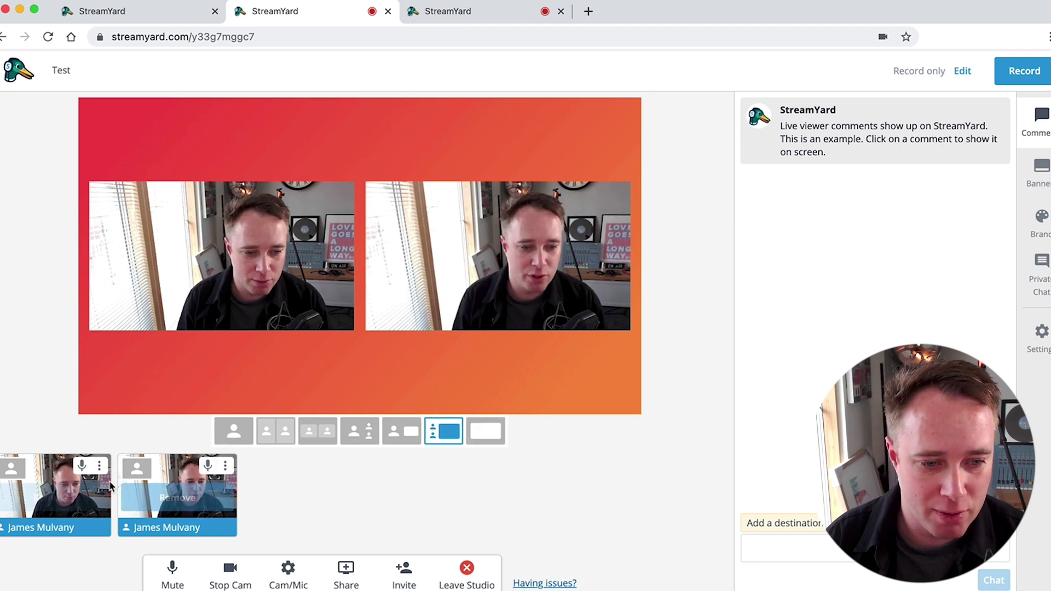
Step: Look through the example banners and the brand's color, theme, logo and overlay options
left_click(1040, 169)
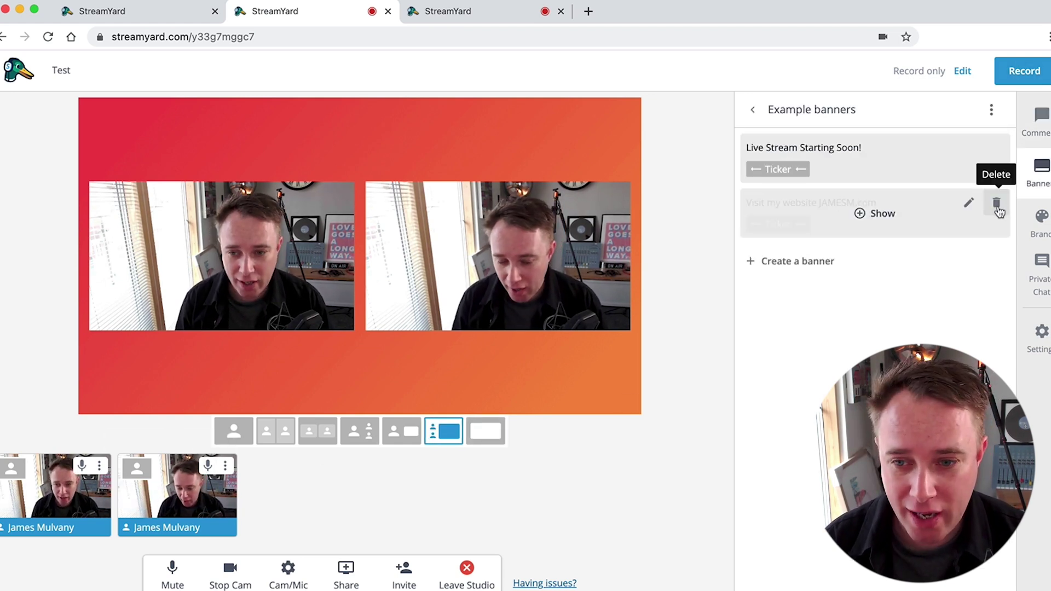
left_click(1040, 221)
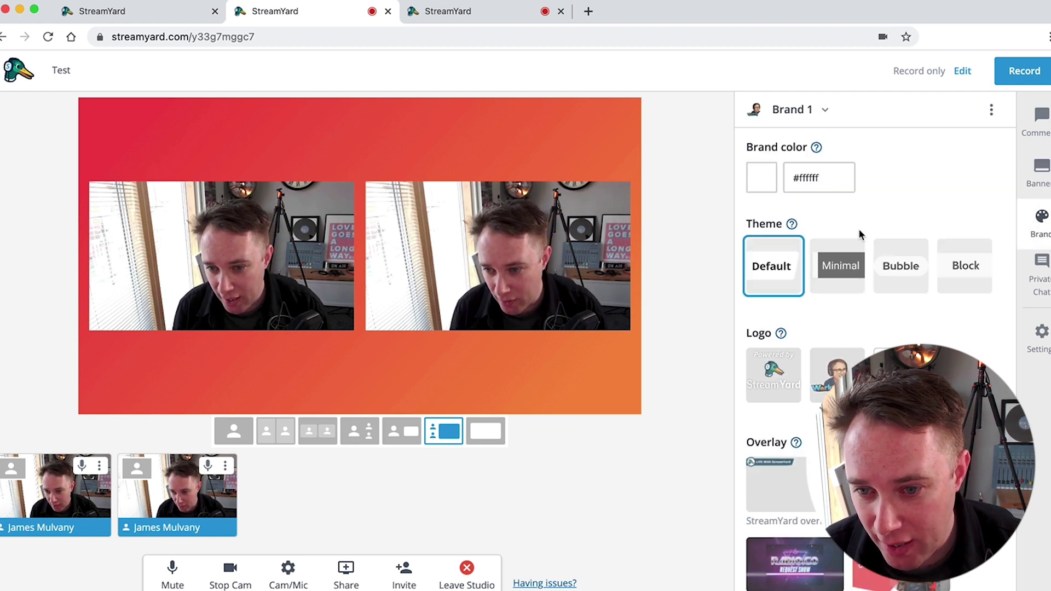
scroll(939, 299, "down", 3)
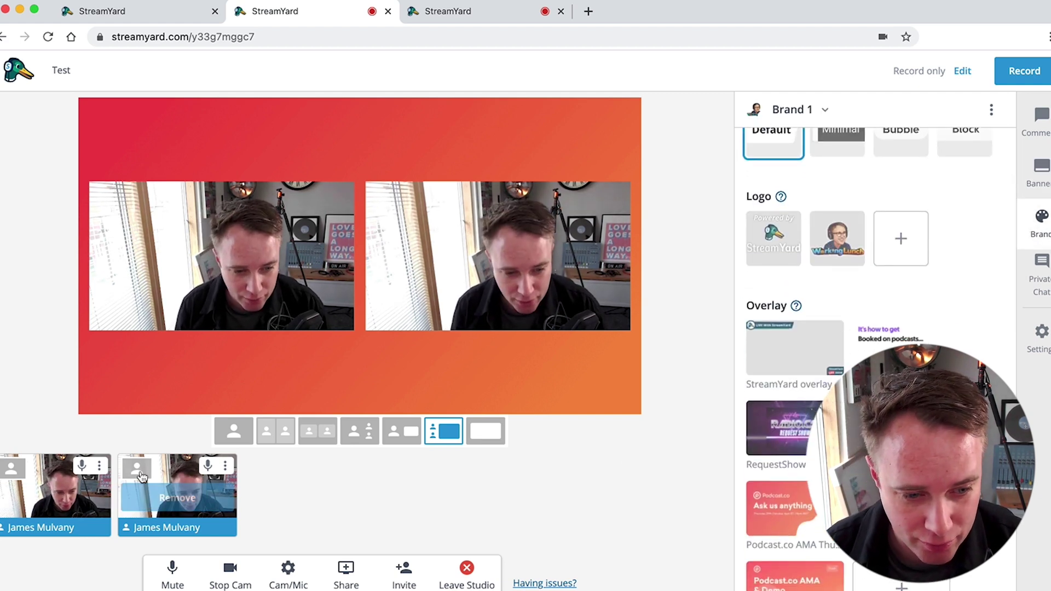
Step: Remove both participants from the stream
left_click(177, 496)
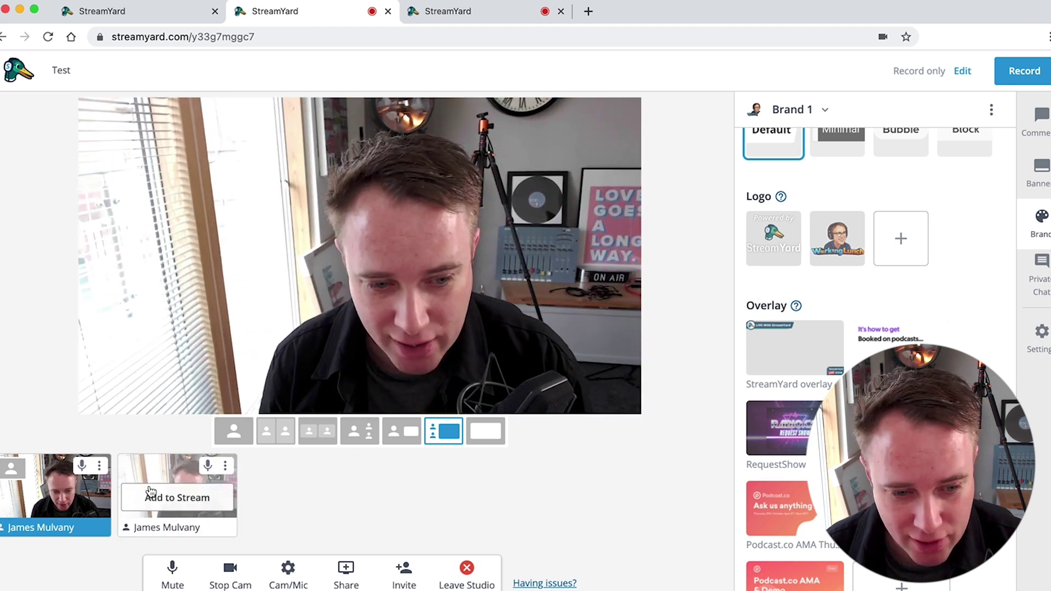
left_click(54, 495)
Step: Try the Podcast.co AMA, brand-template-v1 and Radio.co Thumbnail overlays, and apply the MatchMaker.fm "Booked on podcasts..." overlay
scroll(876, 465, "down", 1)
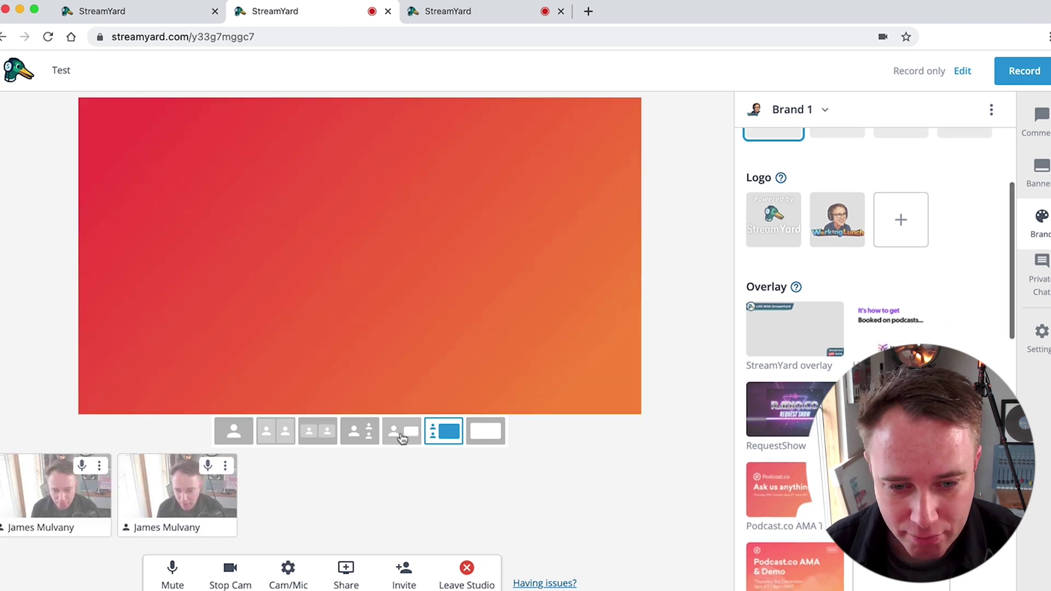
scroll(875, 355, "down", 4)
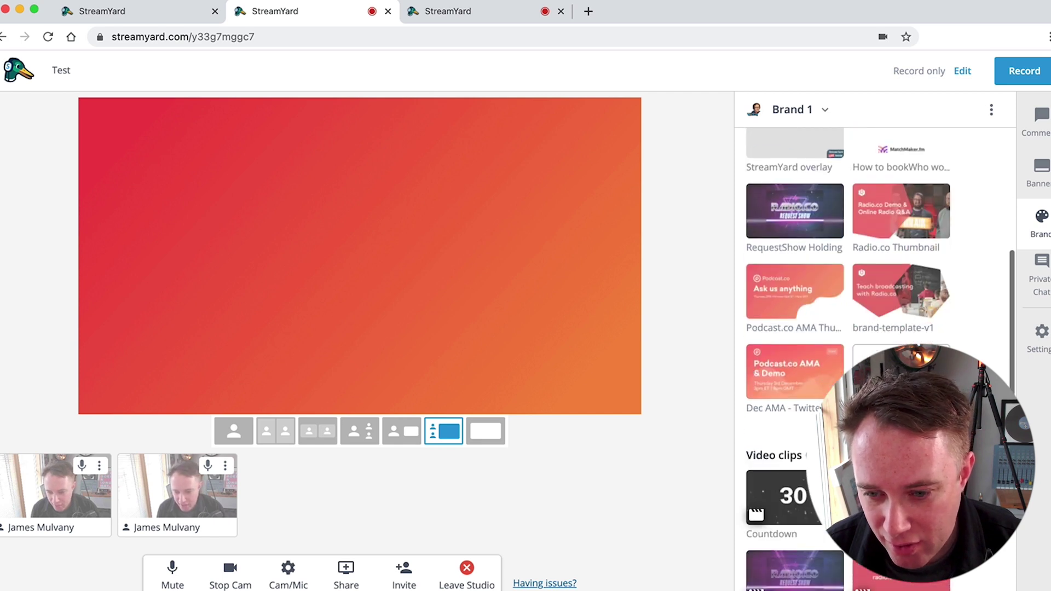
left_click(804, 301)
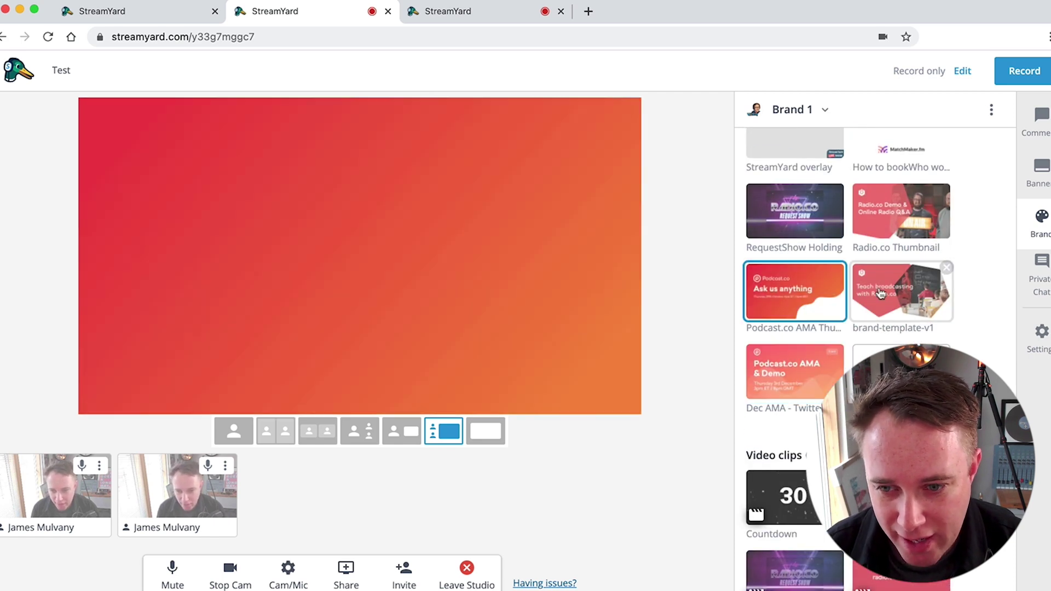
left_click(881, 294)
left_click(891, 210)
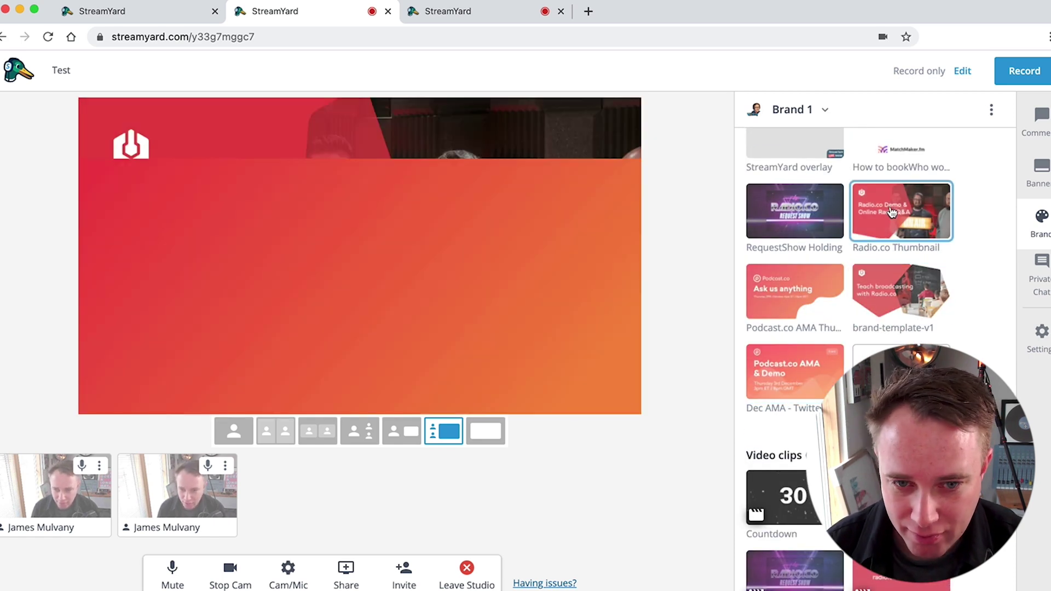
scroll(928, 236, "up", 3)
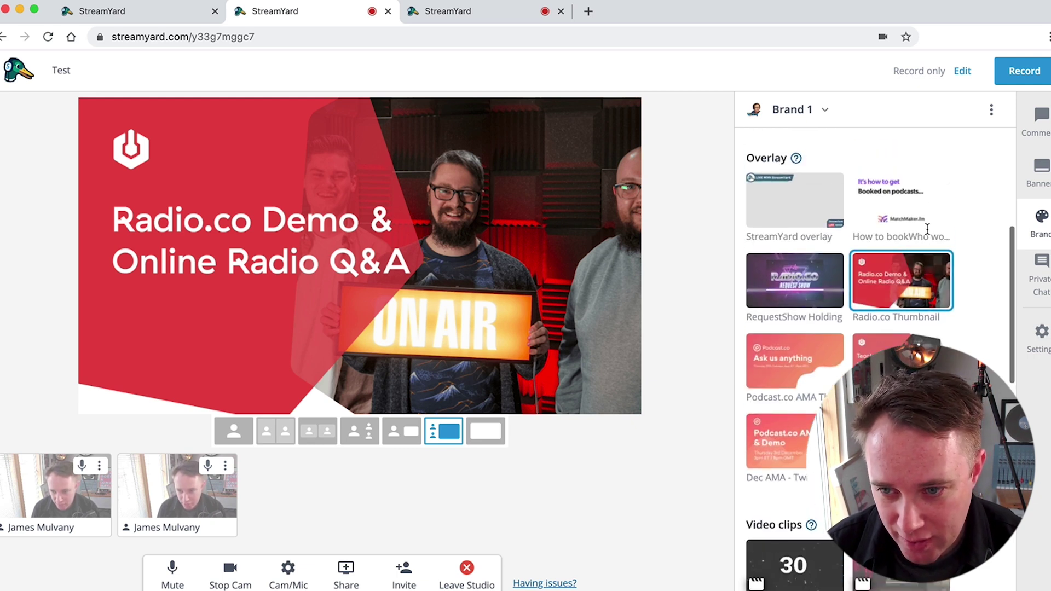
left_click(927, 220)
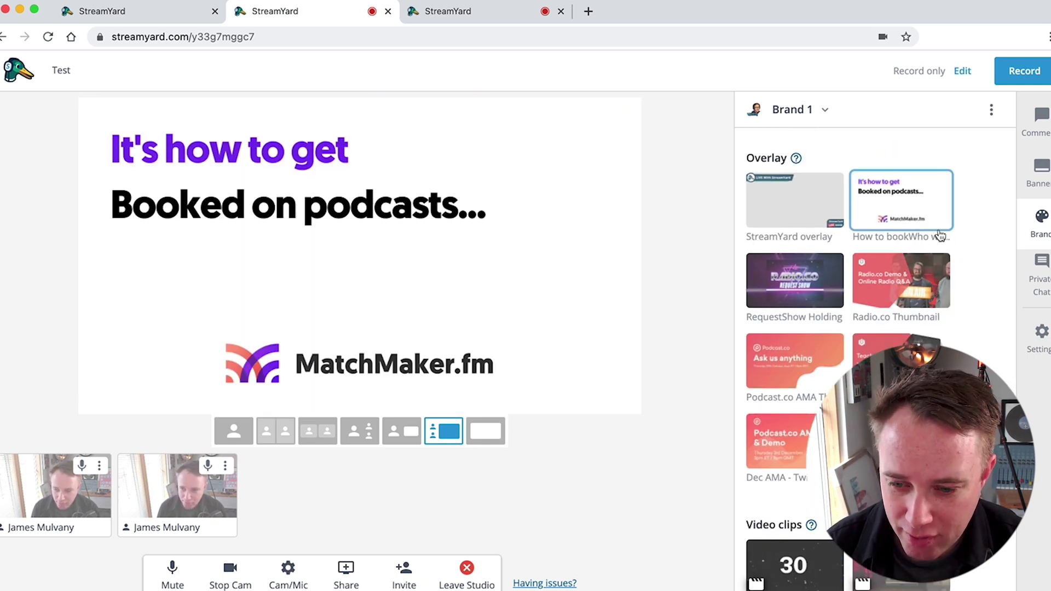
Step: Play the Countdown video clip on the stream
scroll(940, 235, "down", 7)
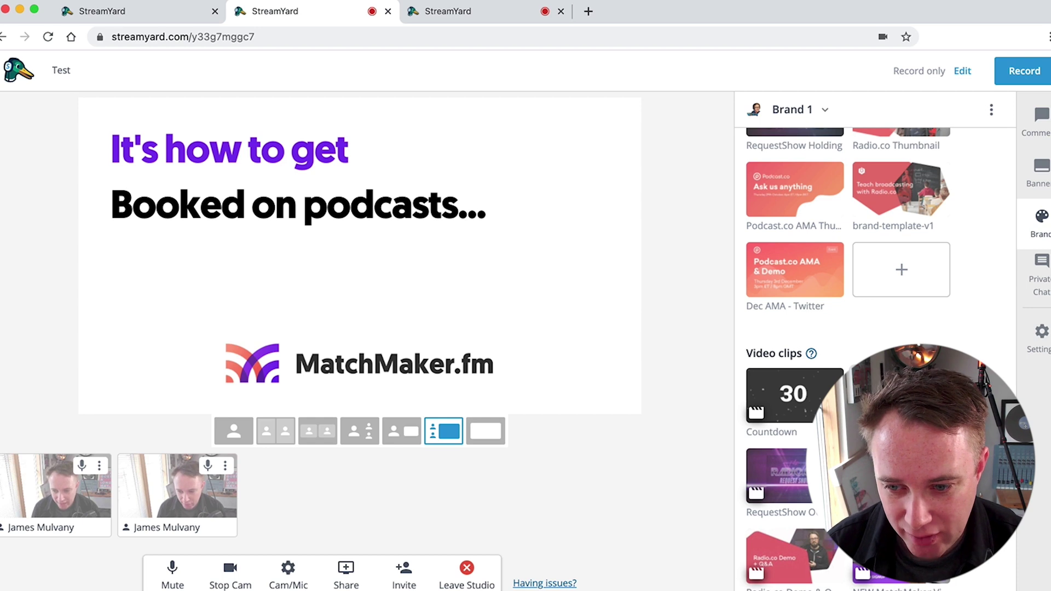
left_click(900, 476)
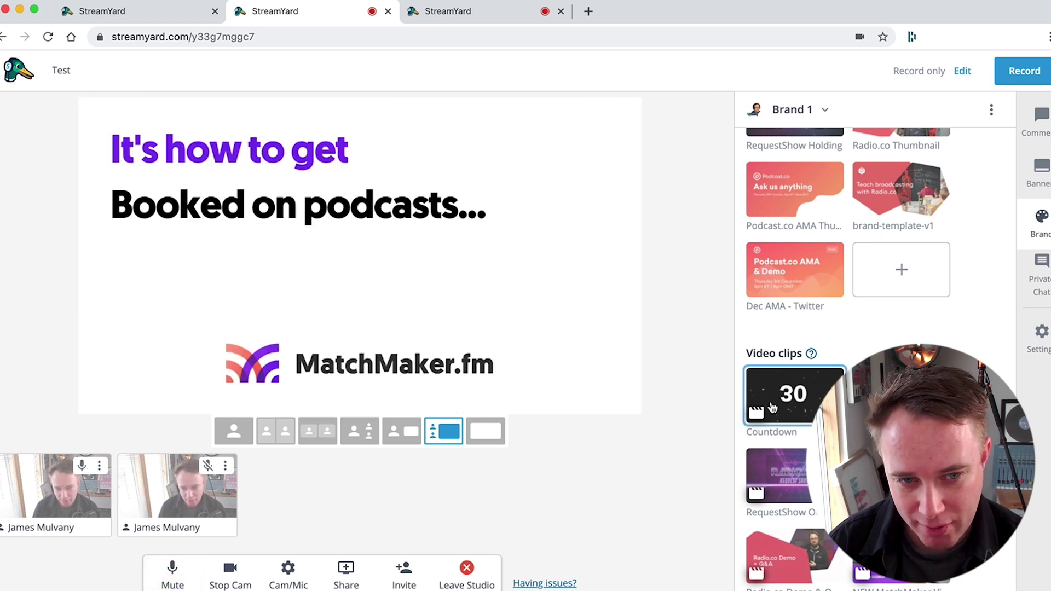
left_click(771, 408)
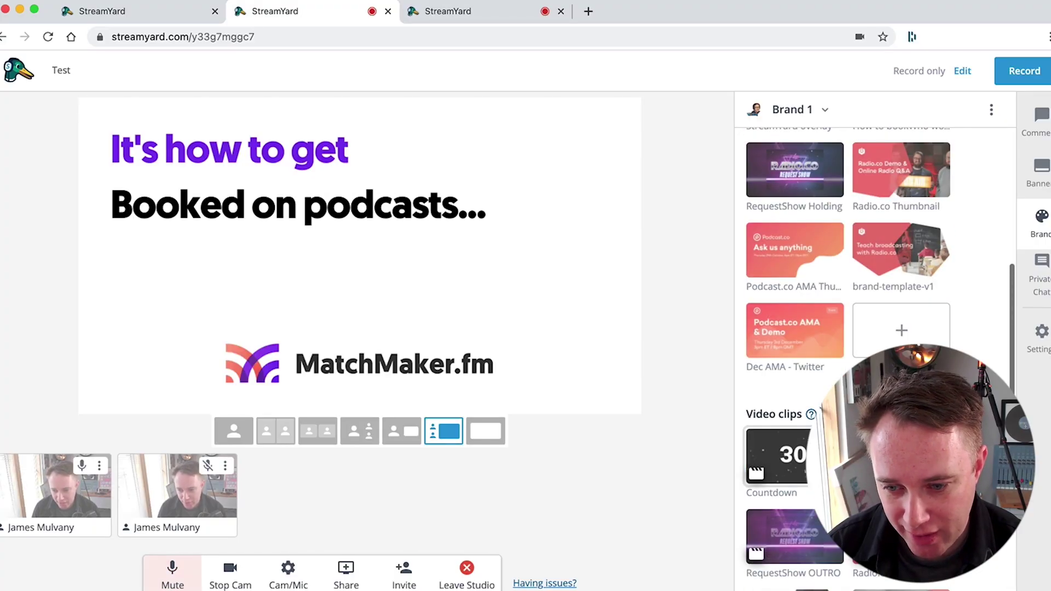
Step: Clear the MatchMaker.fm overlay and try the brand's red-orange and neon backgrounds, applying the Leaves background
scroll(848, 328, "down", 5)
scroll(848, 329, "up", 5)
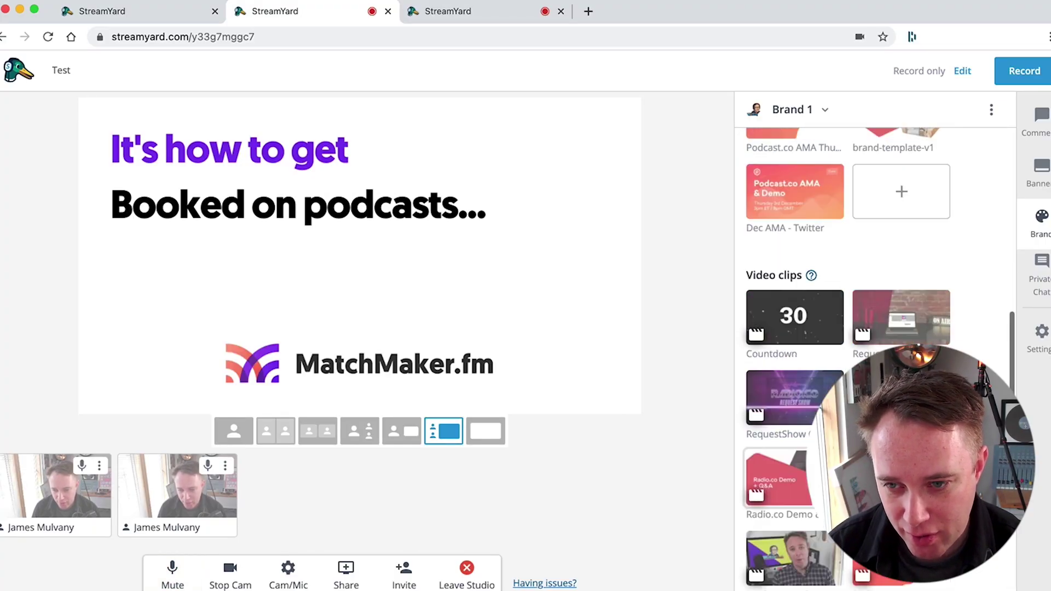
scroll(849, 246, "up", 4)
left_click(908, 323)
scroll(906, 323, "down", 10)
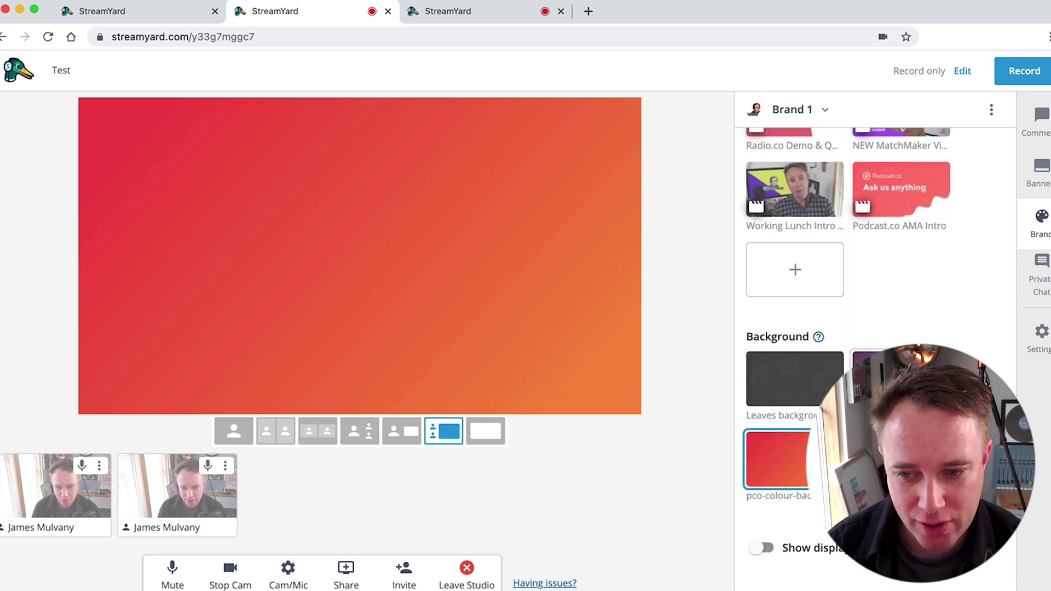
left_click(901, 378)
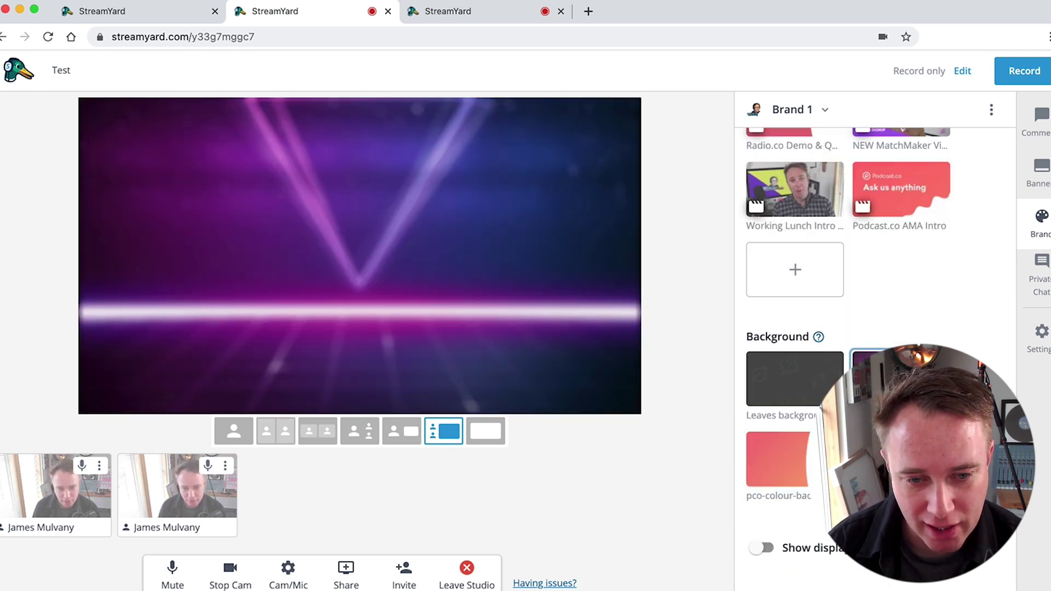
left_click(800, 402)
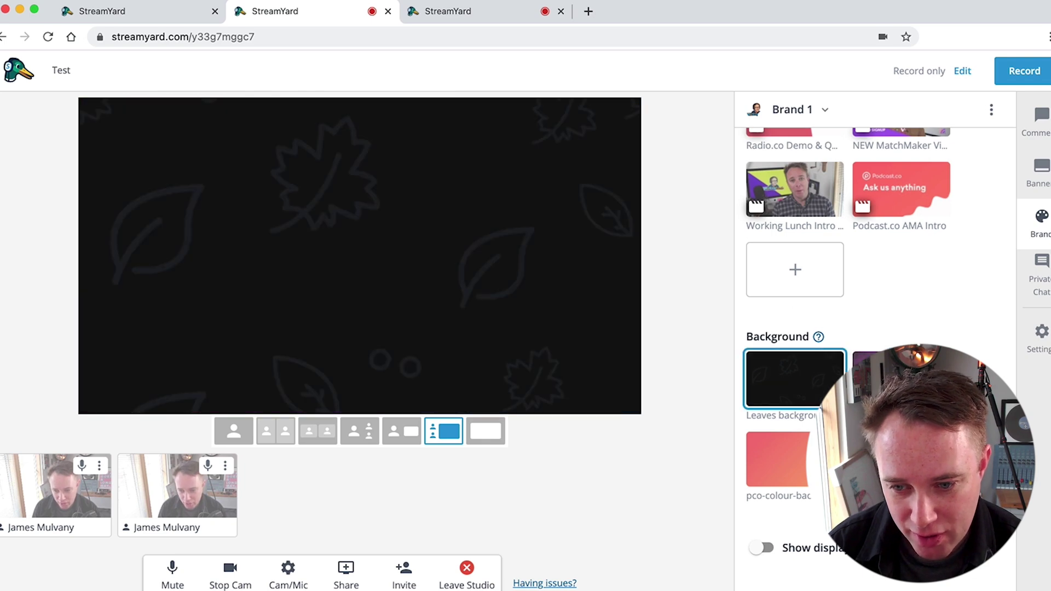
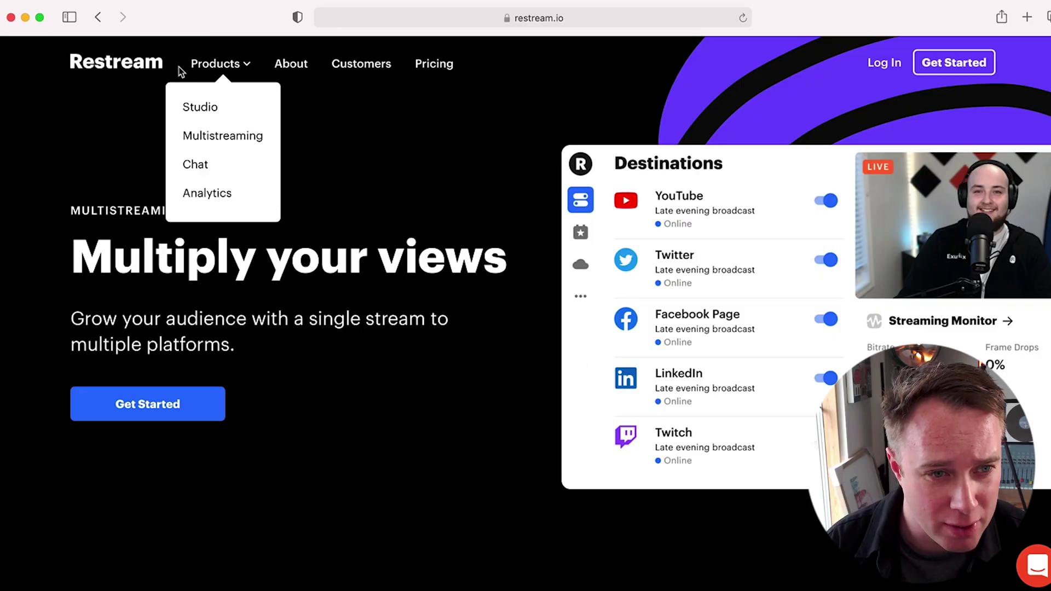
Step: Look at the Multistreaming product on the Restream website, highlight the 30+ social platforms text, and open the Studio product page
left_click(223, 133)
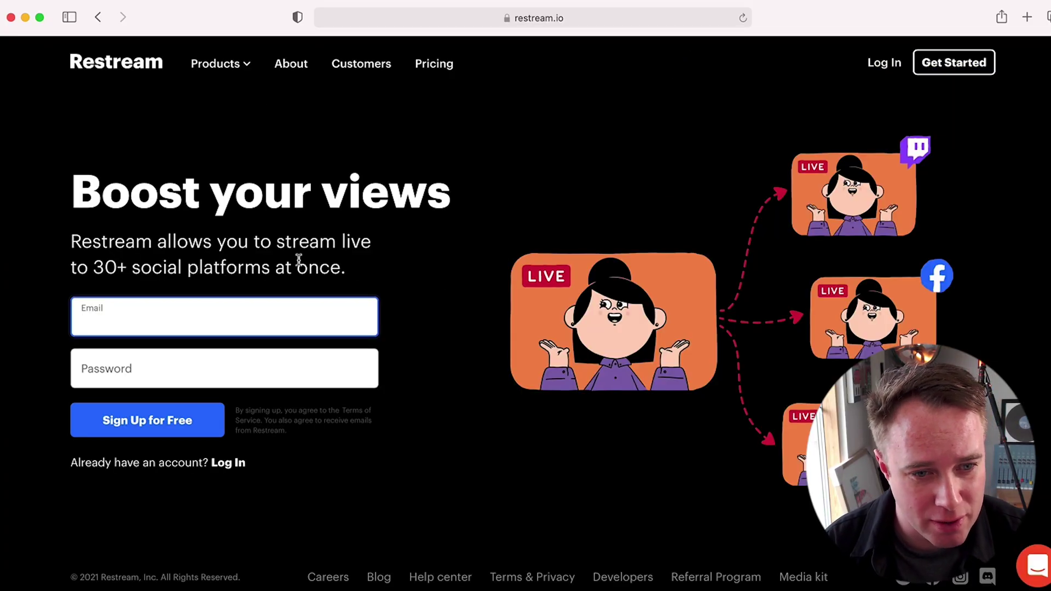
left_click_drag(346, 268, 78, 239)
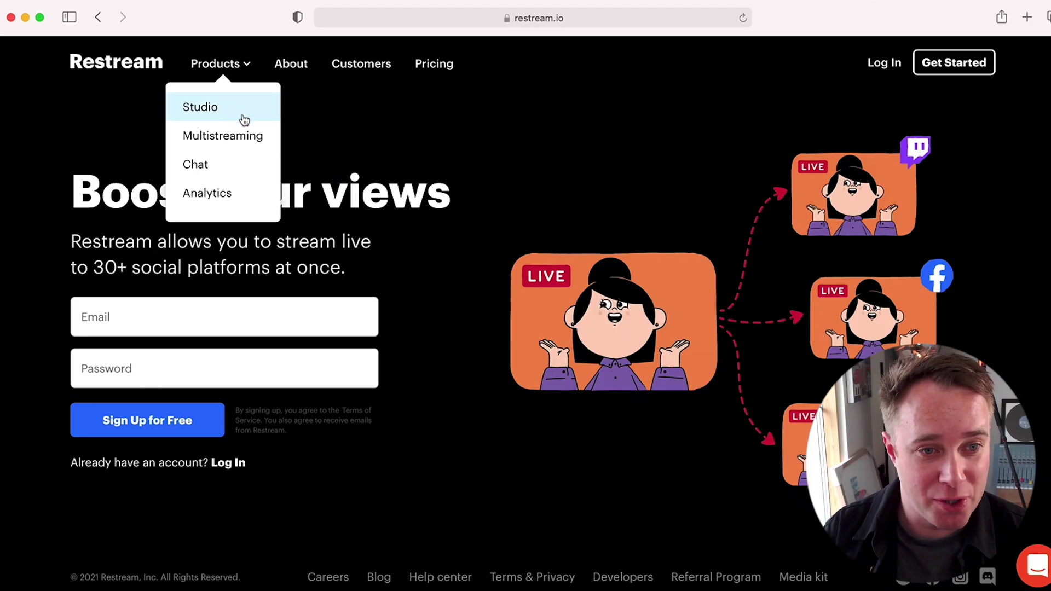
left_click(241, 117)
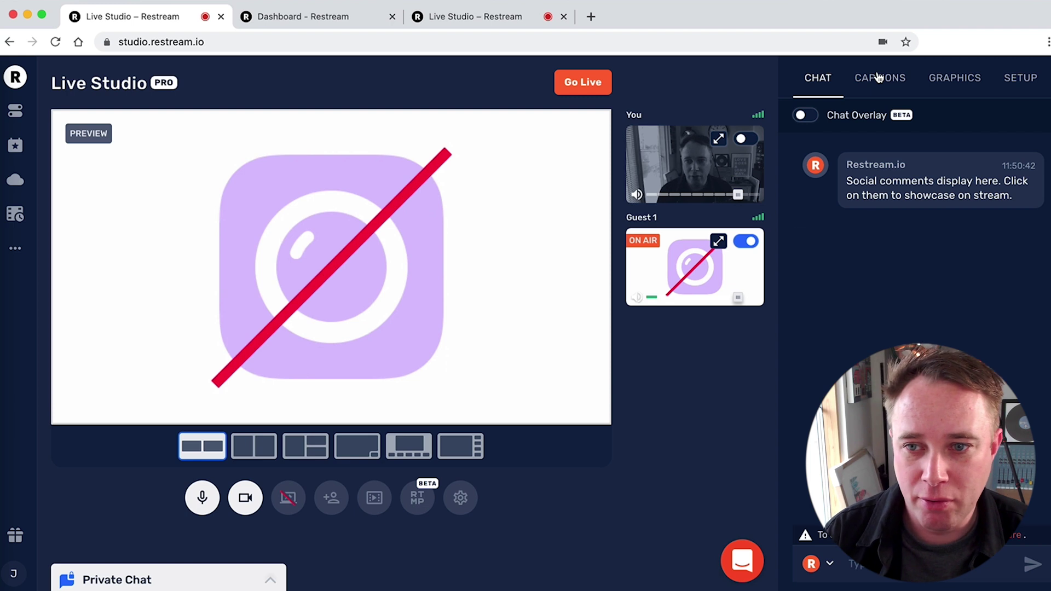
Step: Look through the captions and graphics options in Restream Live Studio, play the countdown video clip and apply the News theme
left_click(877, 77)
left_click(941, 77)
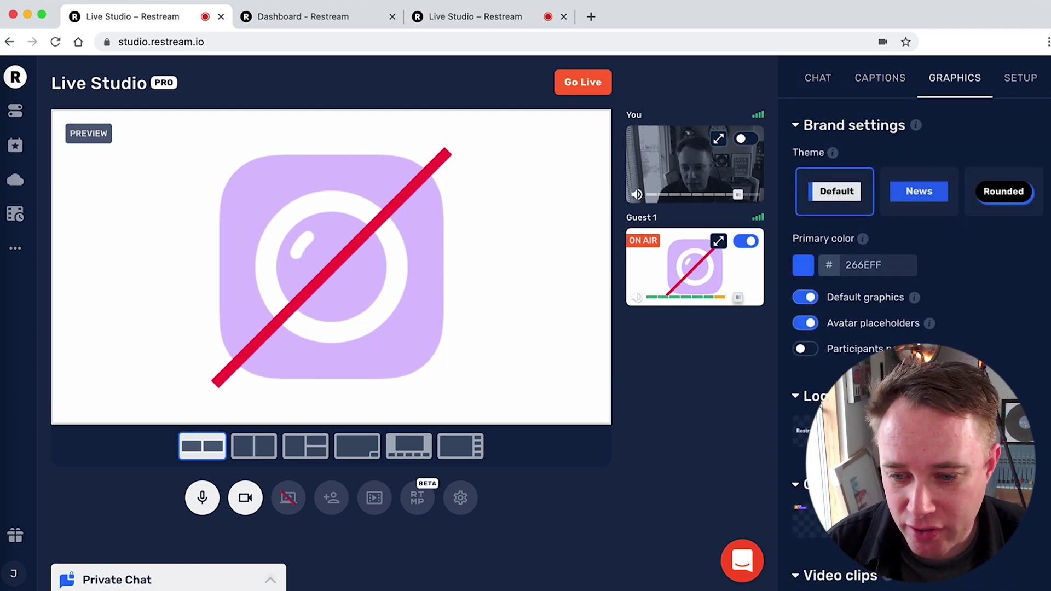
scroll(914, 328, "down", 2)
left_click(820, 539)
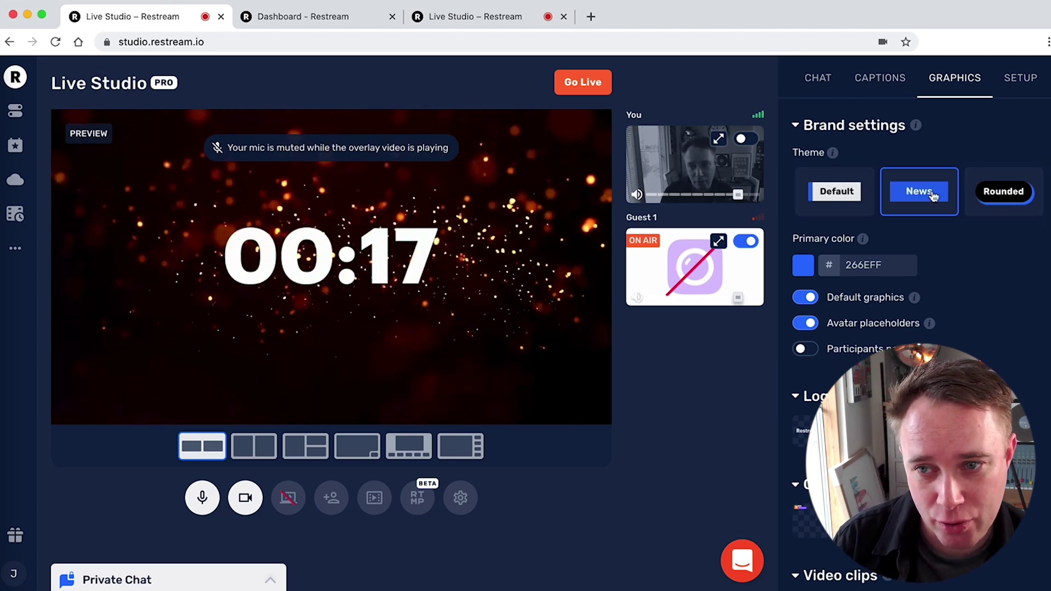
left_click(879, 77)
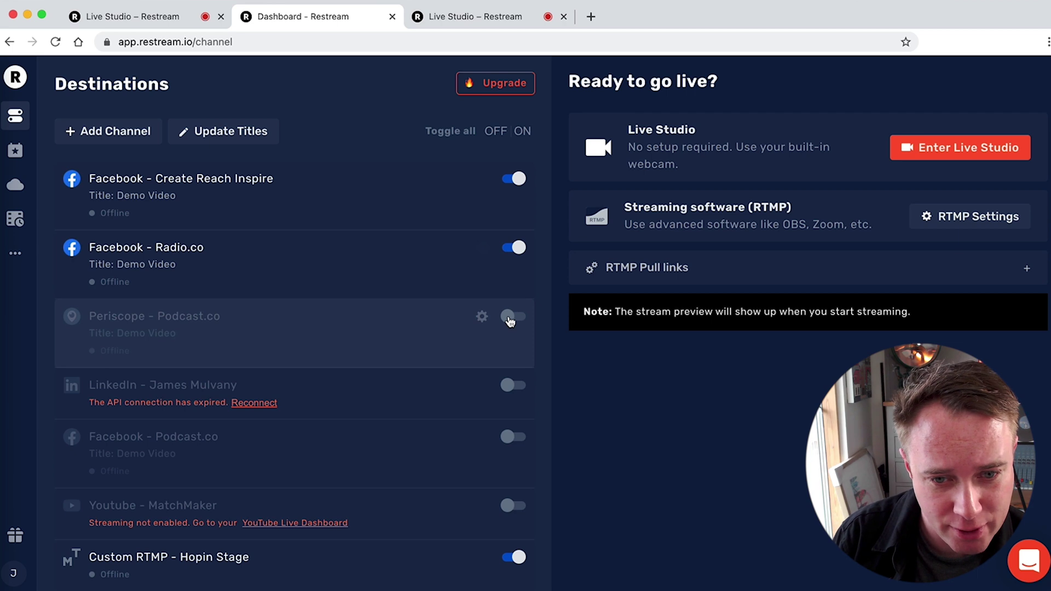
Step: Look through Restream's RTMP settings, event types and recorded video scheduler, and return to the Destinations page
left_click(962, 227)
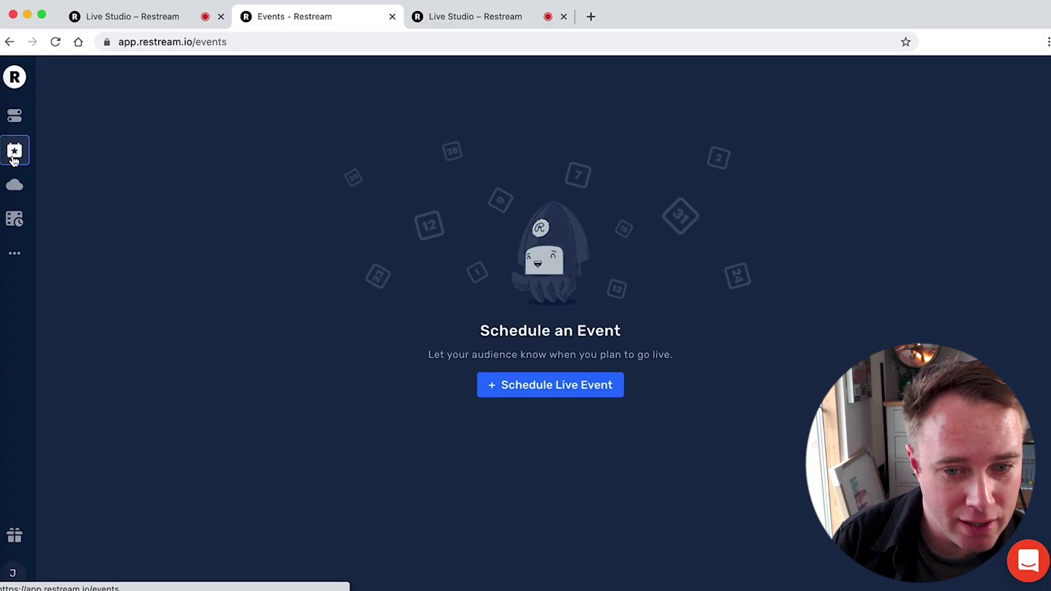
left_click(15, 224)
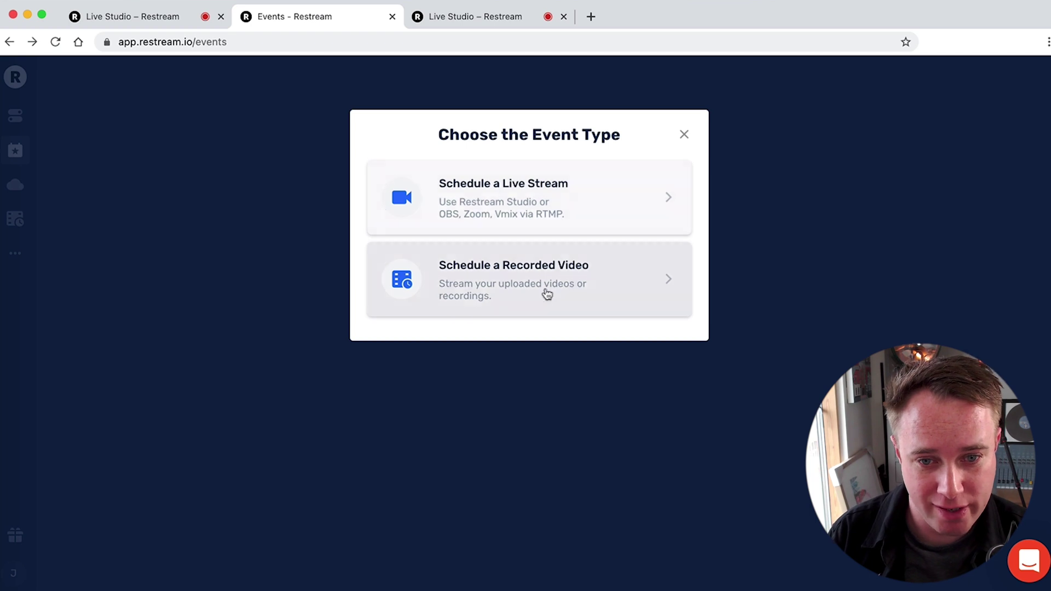
left_click(684, 134)
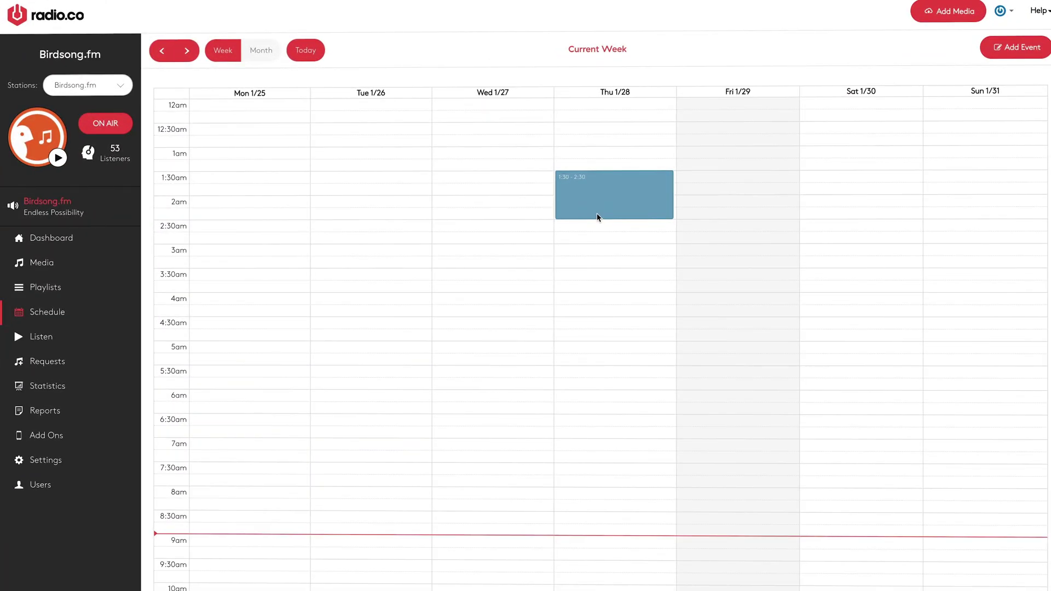
left_click(594, 217)
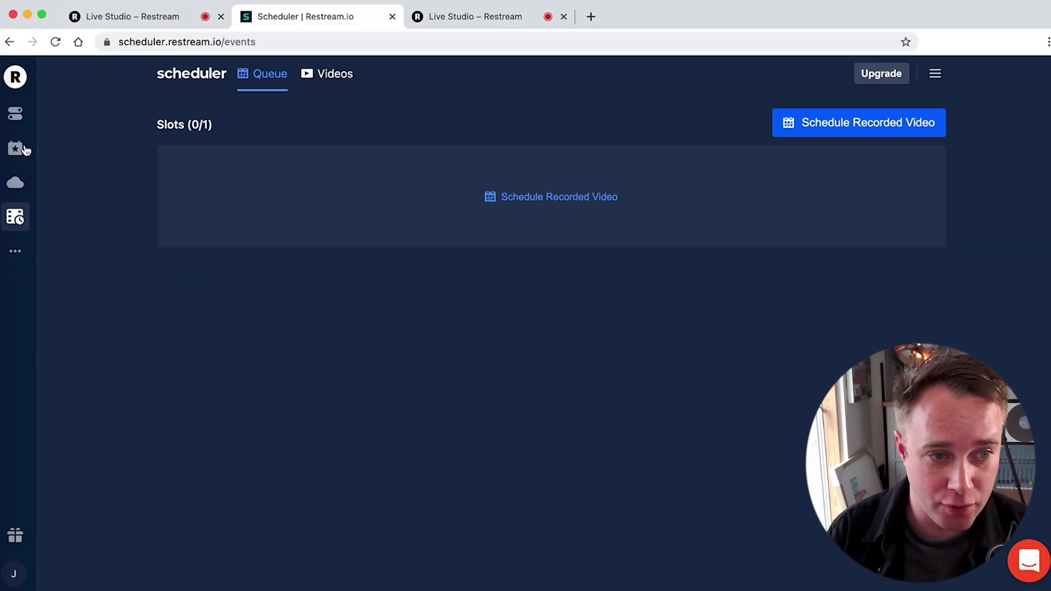
left_click(16, 111)
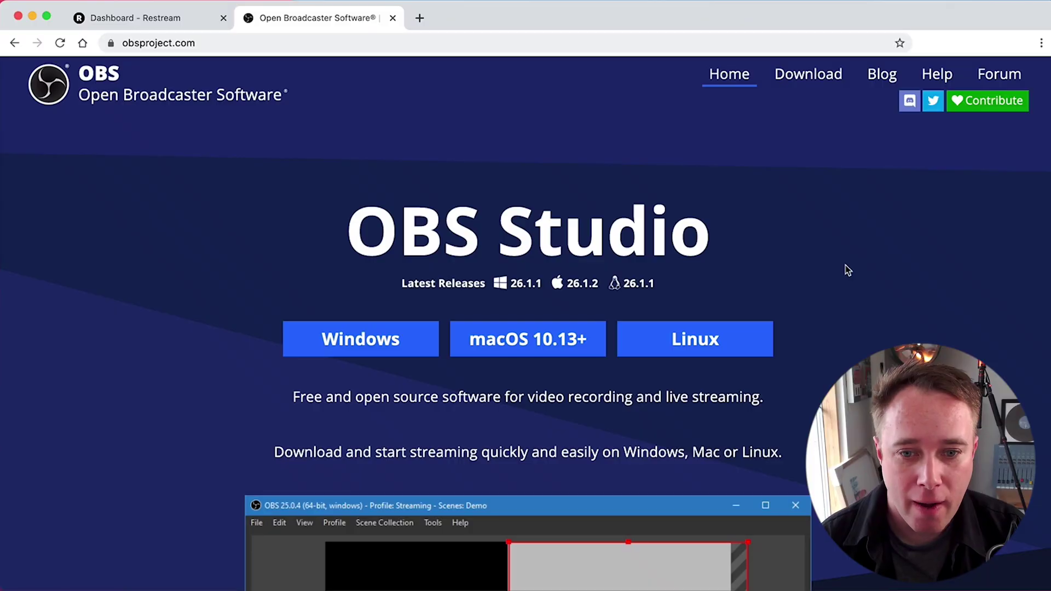
Step: Examine the OBS Studio platform downloads and the interface preview on the OBS website
scroll(845, 273, "down", 2)
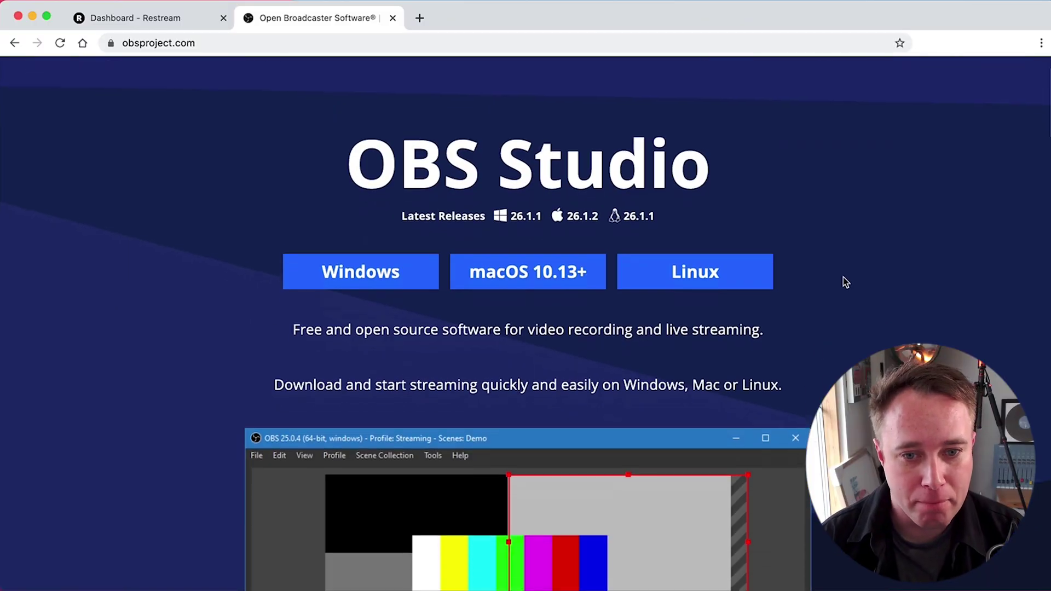
scroll(848, 279, "down", 1)
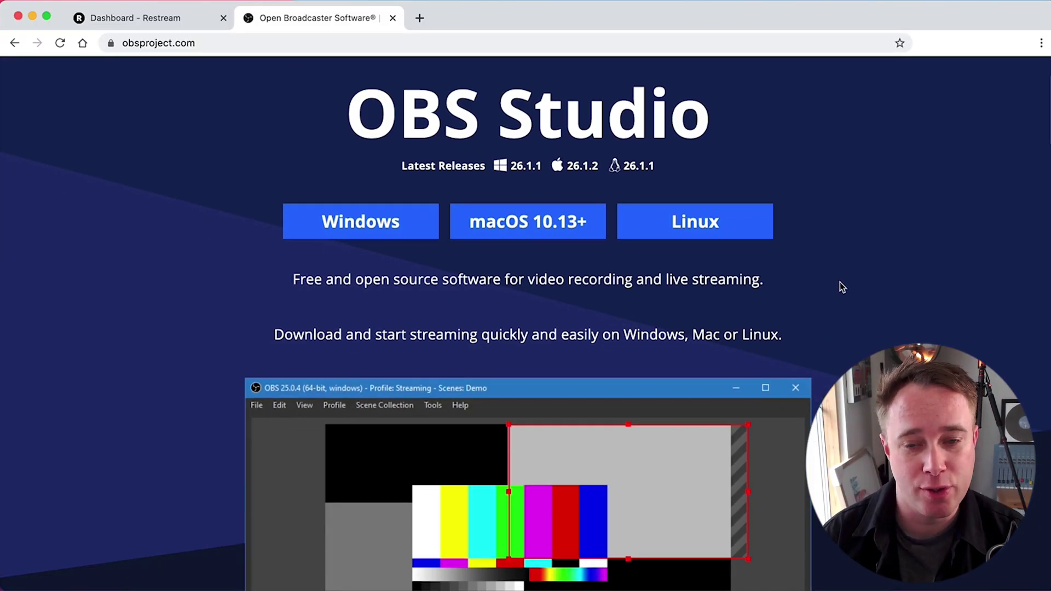
scroll(842, 287, "down", 4)
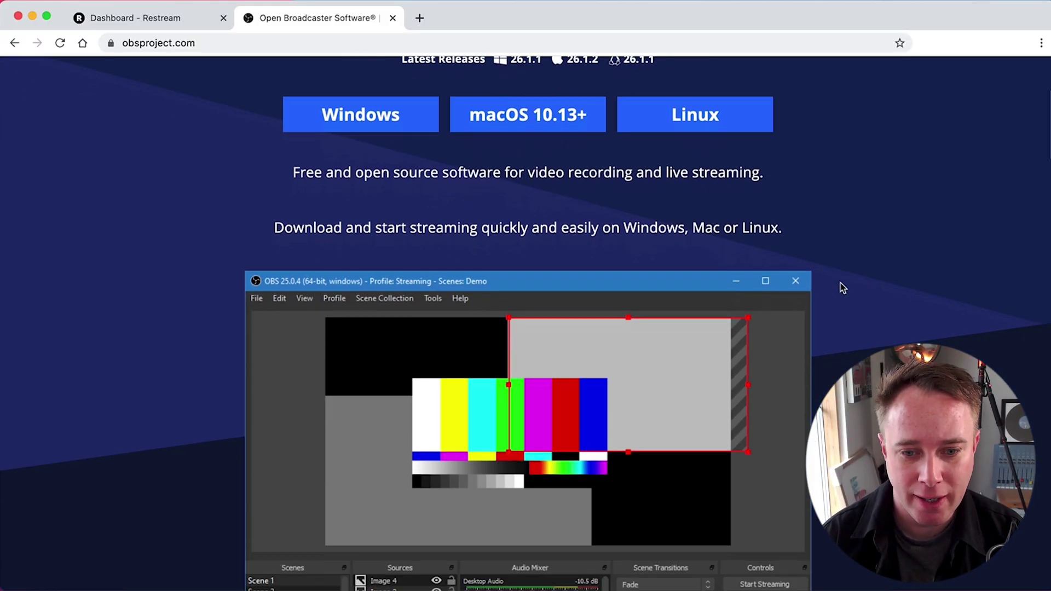
scroll(841, 287, "down", 1)
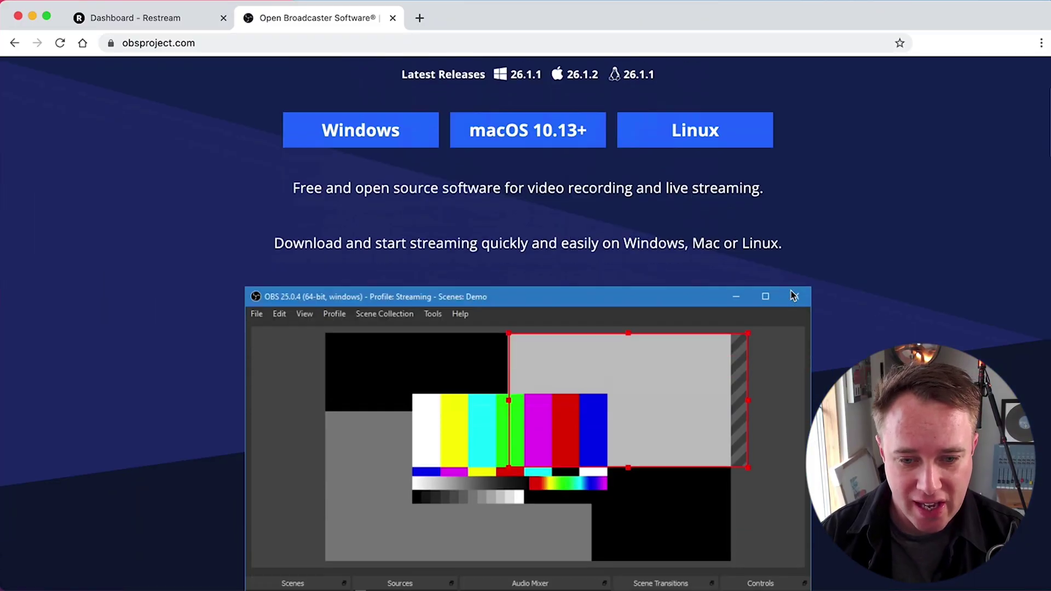
scroll(793, 296, "down", 3)
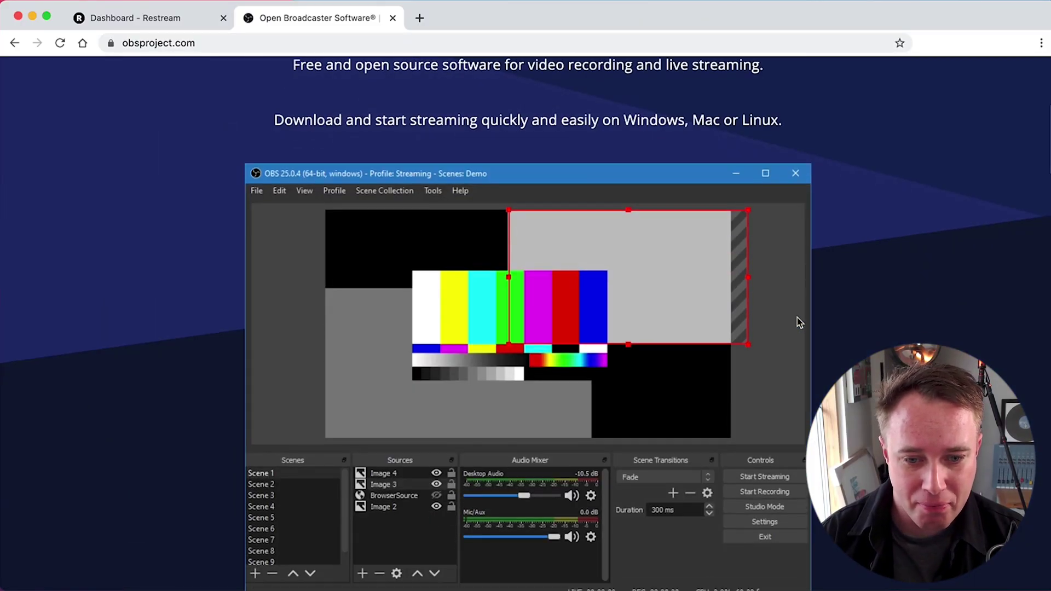
scroll(799, 323, "down", 1)
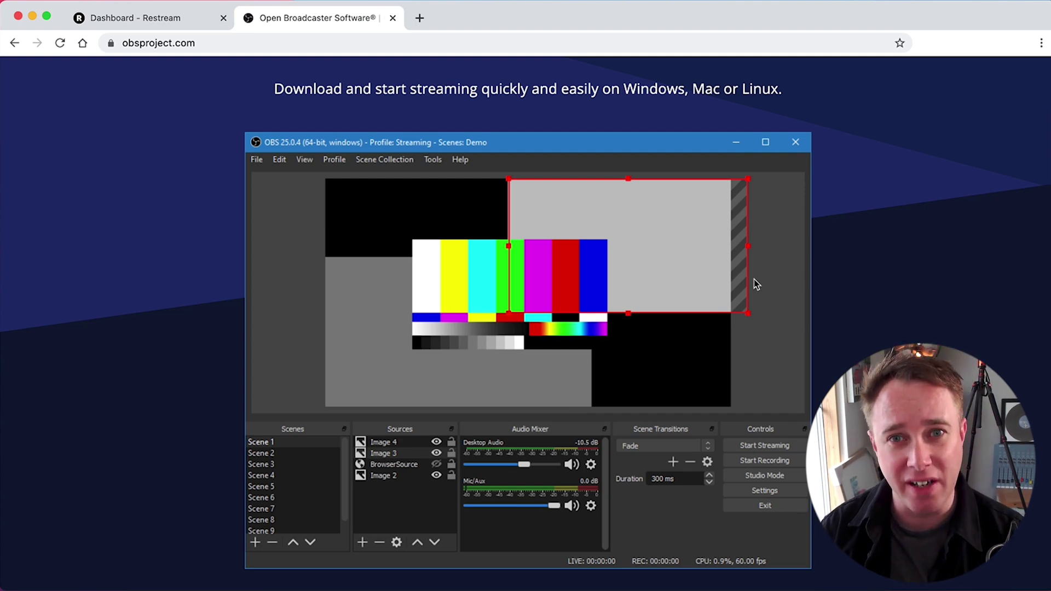
scroll(755, 283, "down", 3)
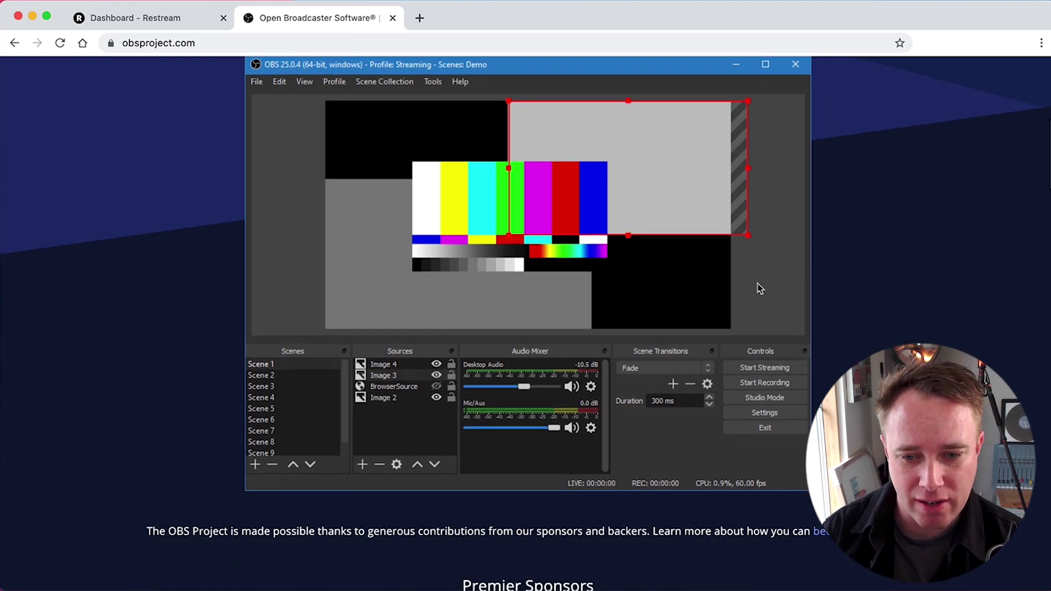
scroll(759, 287, "down", 5)
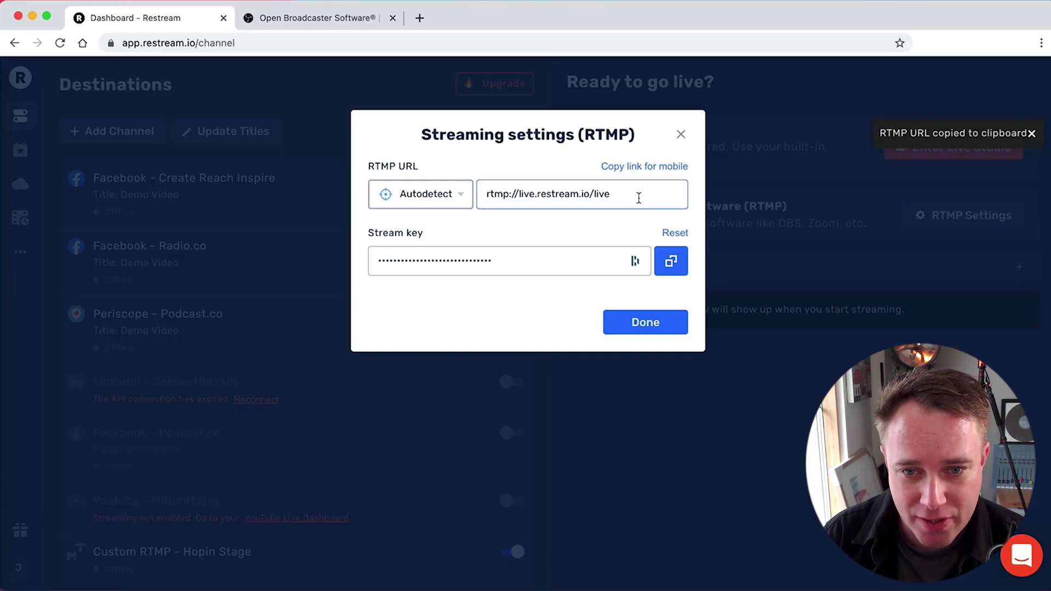
Step: Try the Custom service in the OBS Auto-Configuration Wizard with server rtmp://live.restream.io/live, and switch the service back to Restream.io
right_click(540, 200)
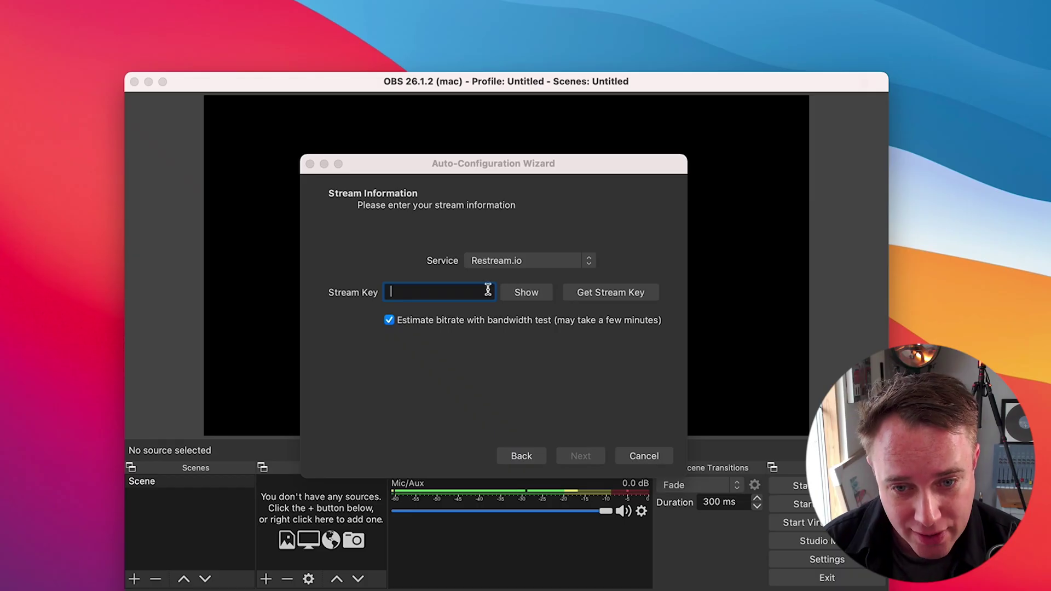
left_click(524, 262)
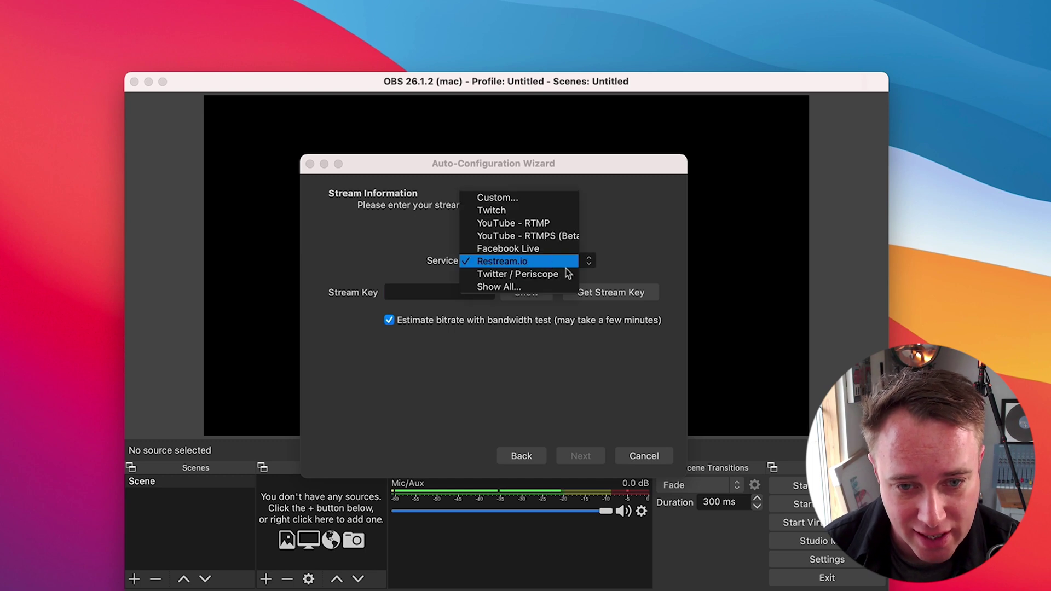
left_click(556, 198)
left_click(478, 290)
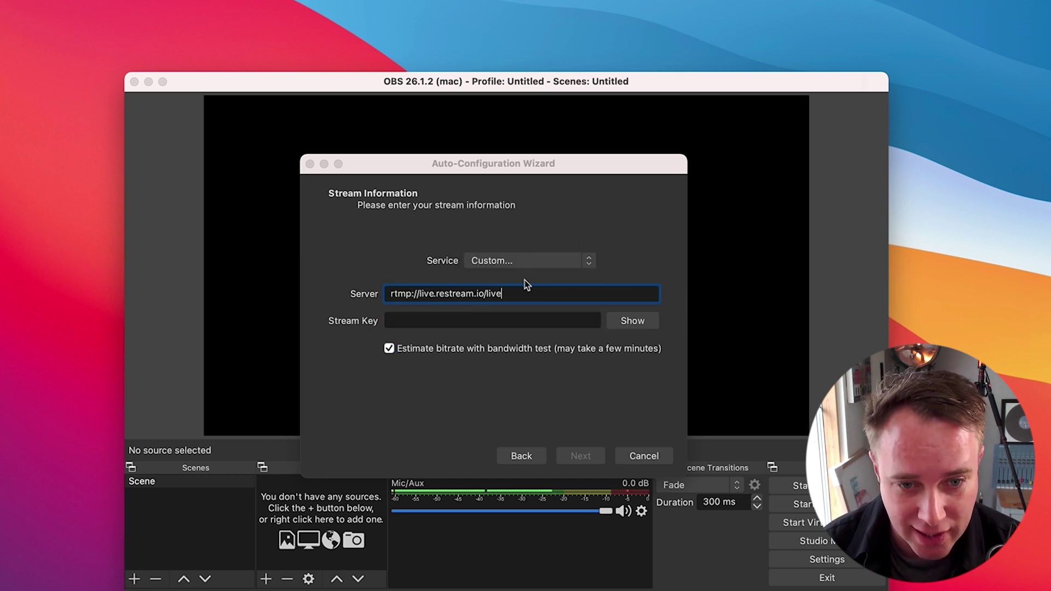
left_click(534, 263)
left_click(535, 324)
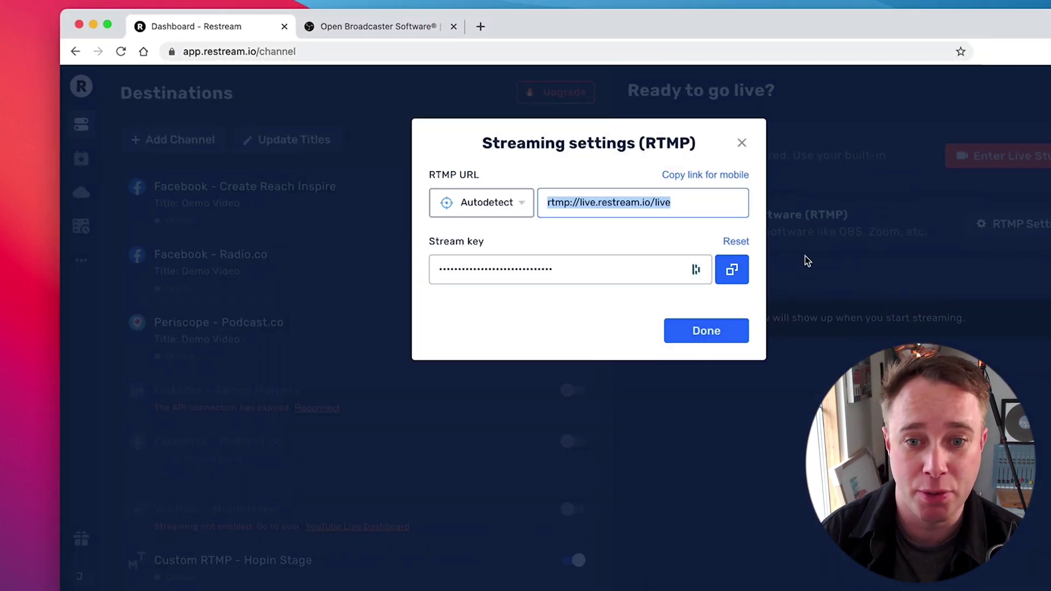
Step: Complete the OBS Auto-Configuration Wizard with the stream key copied from Restream, running the bandwidth test and applying the suggested settings
left_click(694, 269)
left_click(690, 236)
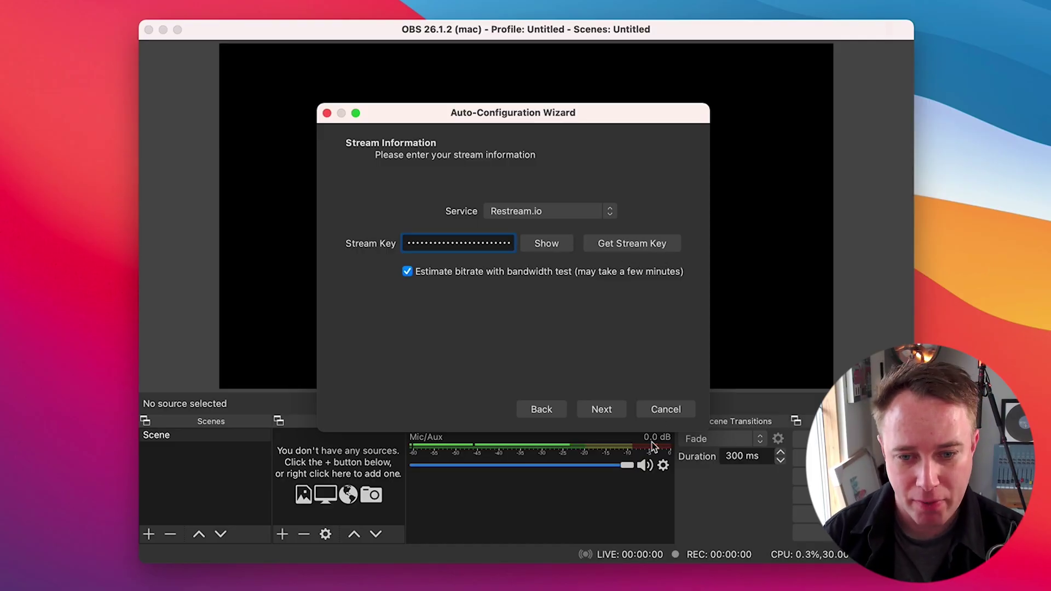
left_click(613, 418)
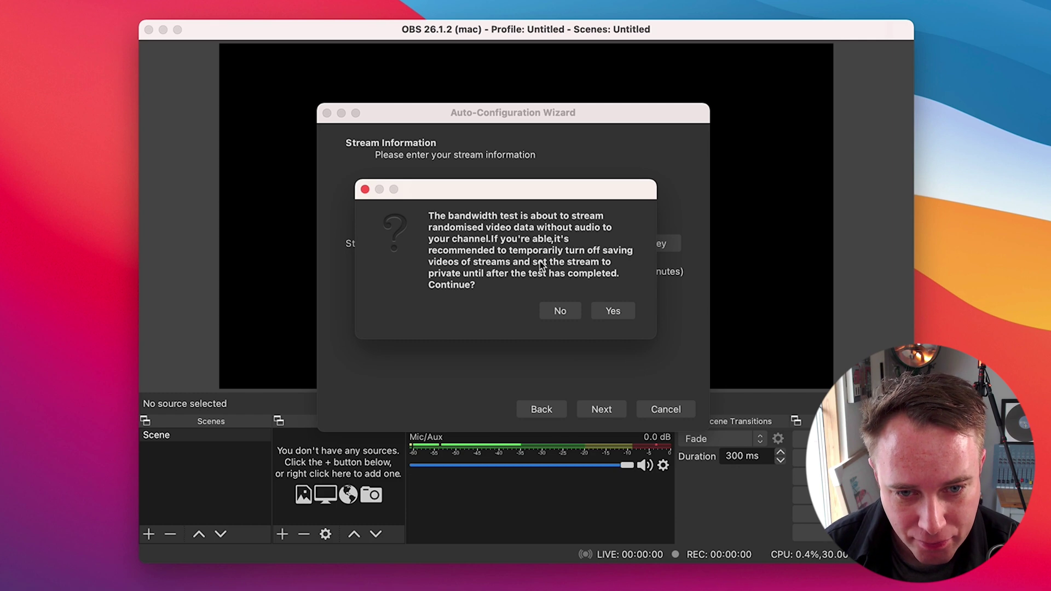
left_click(611, 310)
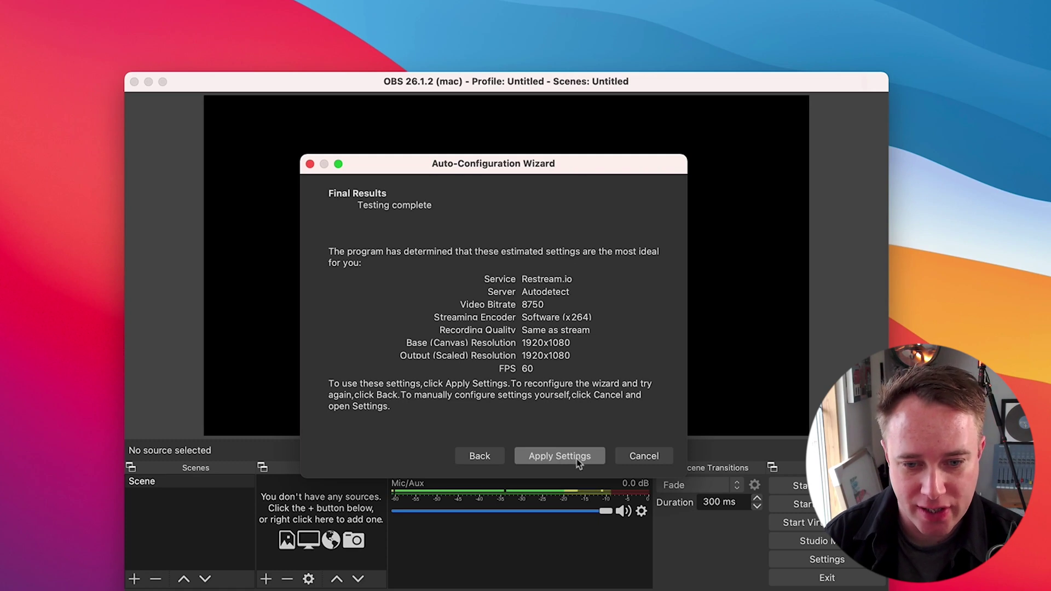
left_click(578, 463)
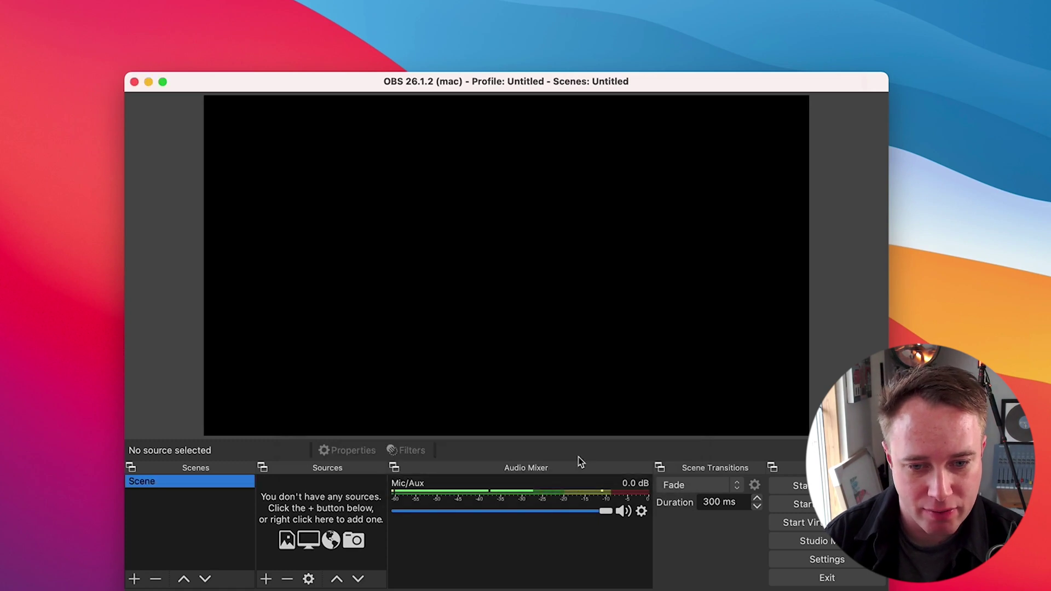
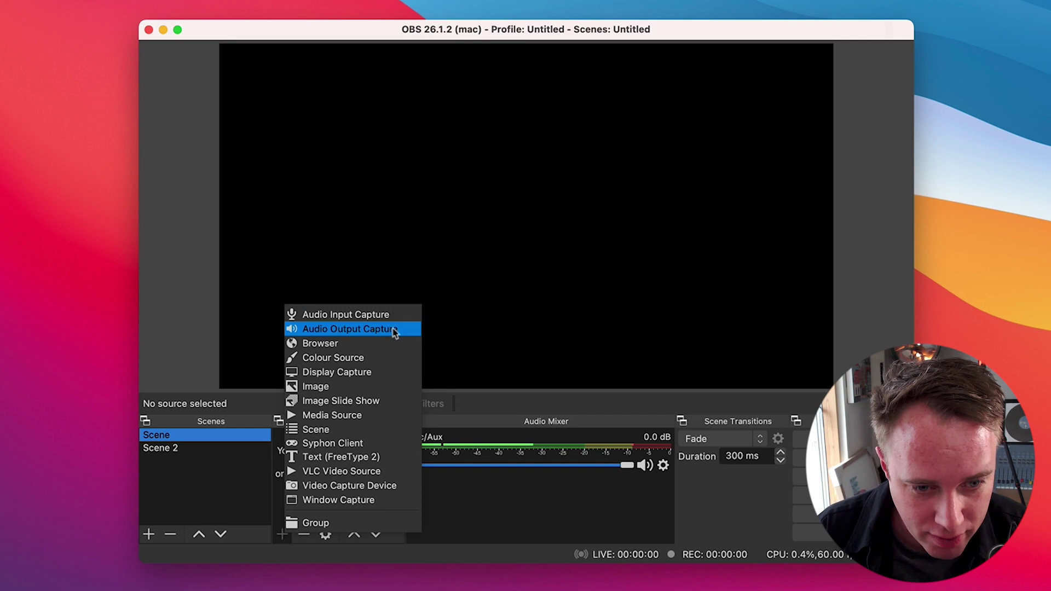
Step: Add a new Audio Input Capture source to the first scene, using the iD4 device
left_click(398, 318)
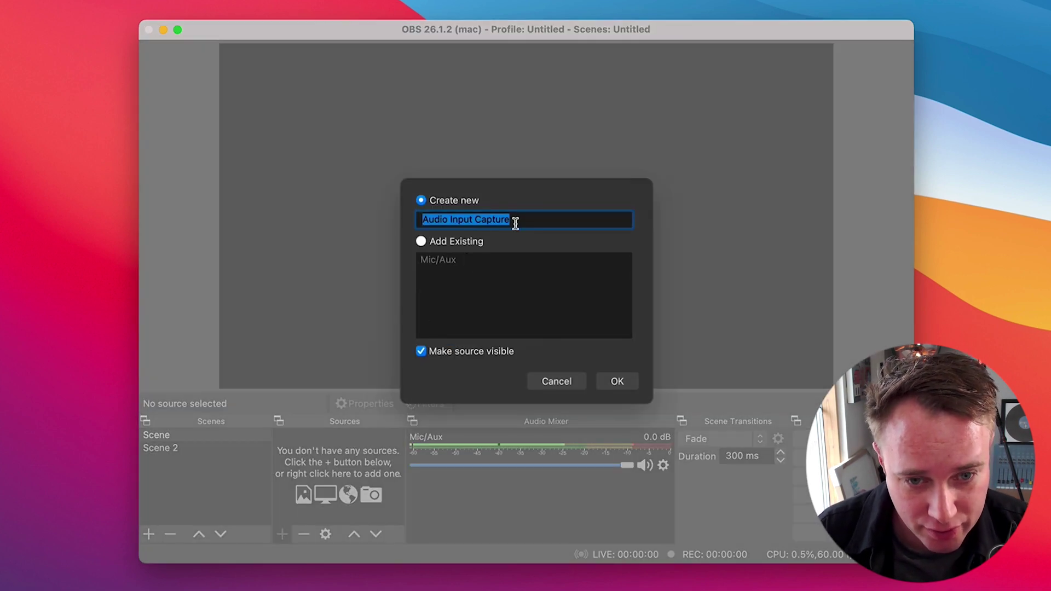
left_click(617, 381)
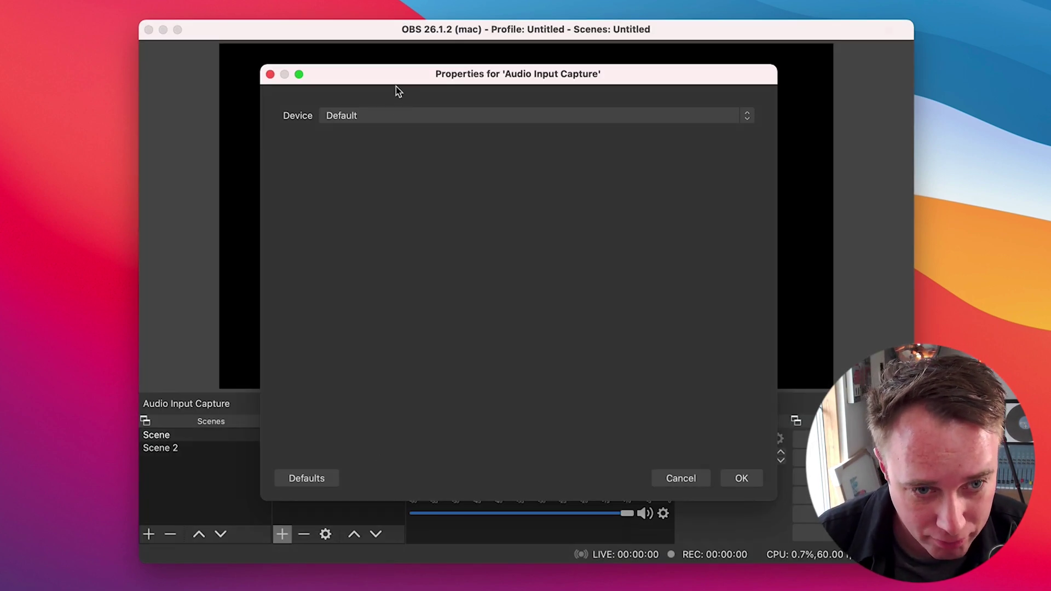
left_click(383, 116)
left_click(415, 162)
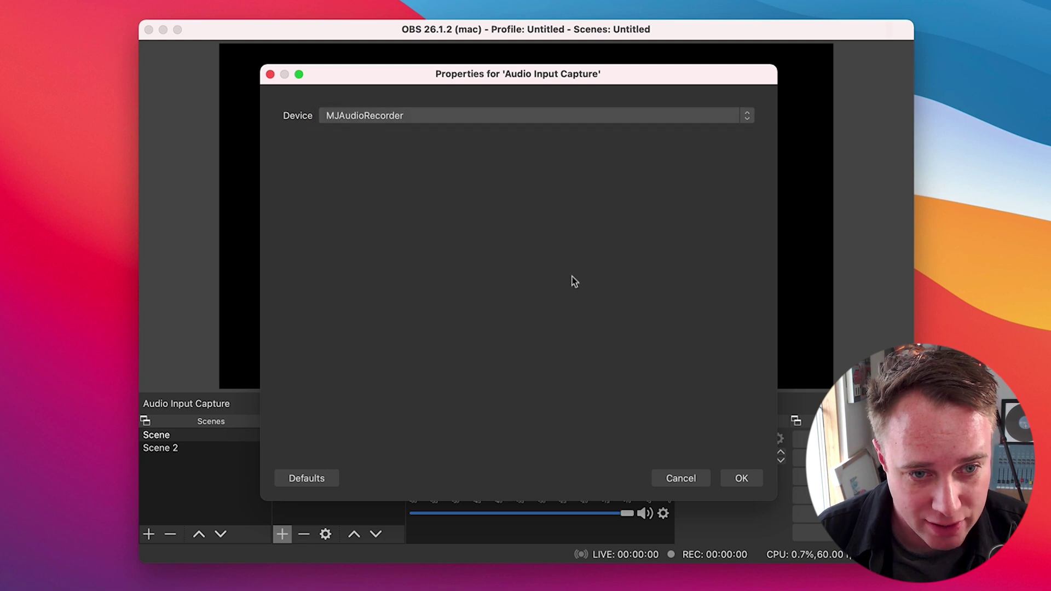
left_click(416, 116)
left_click(380, 91)
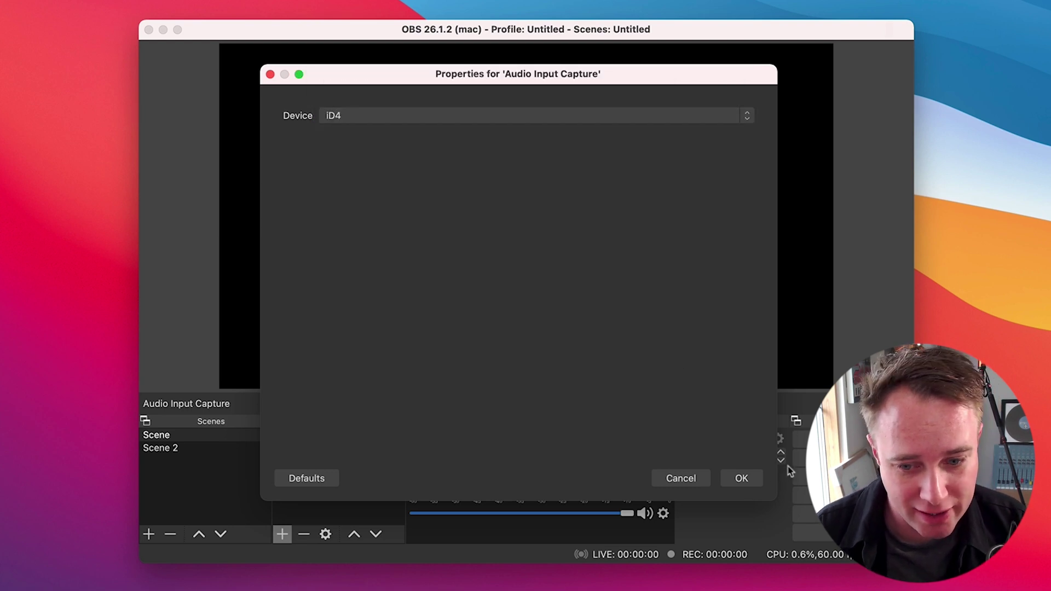
left_click(742, 478)
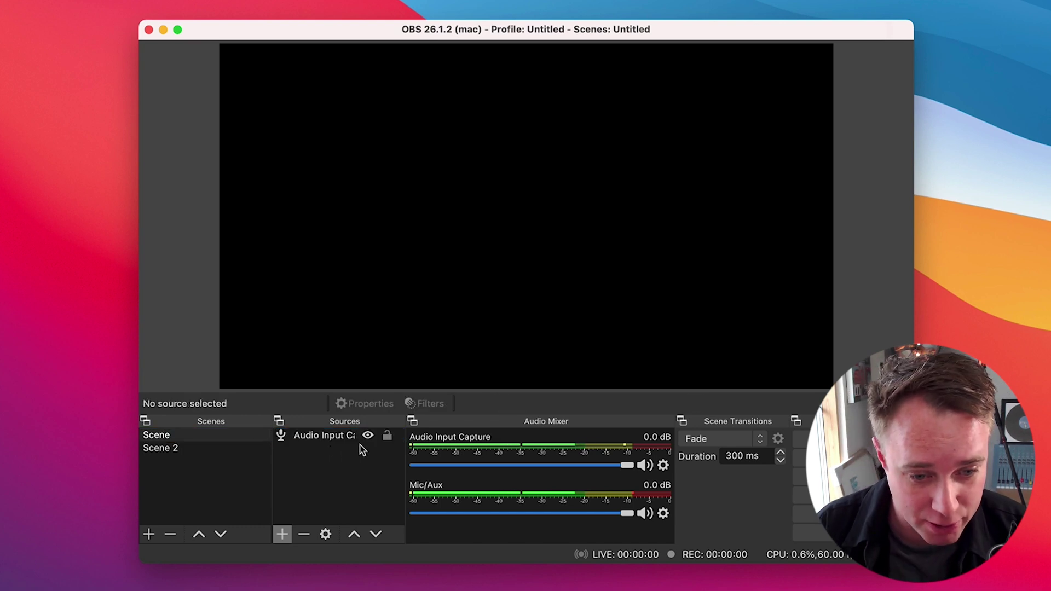
Step: Add a new Audio Input Capture source to Scene 2 with iD4 as its device
left_click(282, 534)
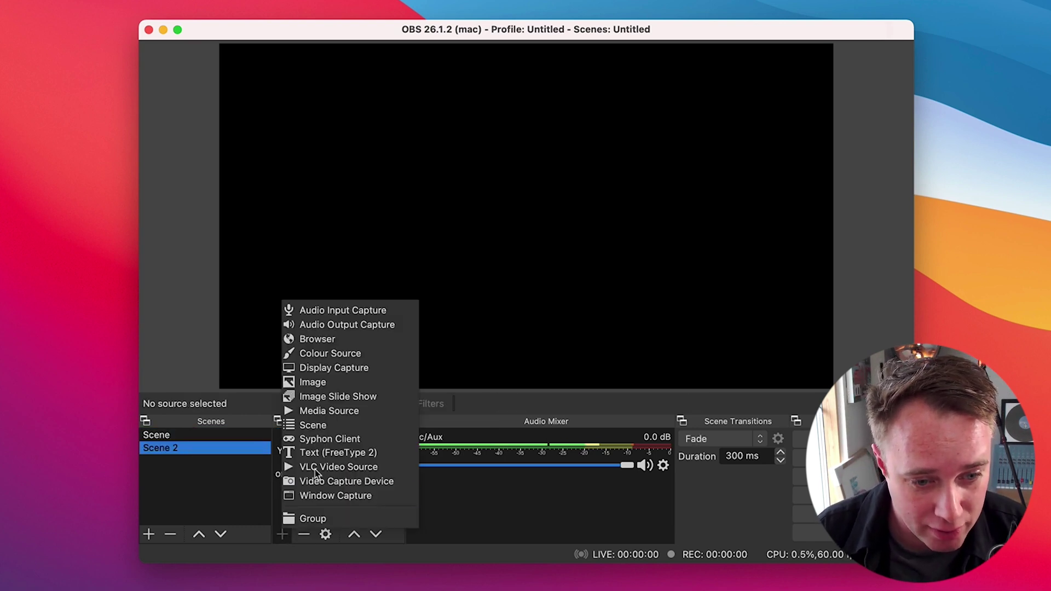
left_click(359, 308)
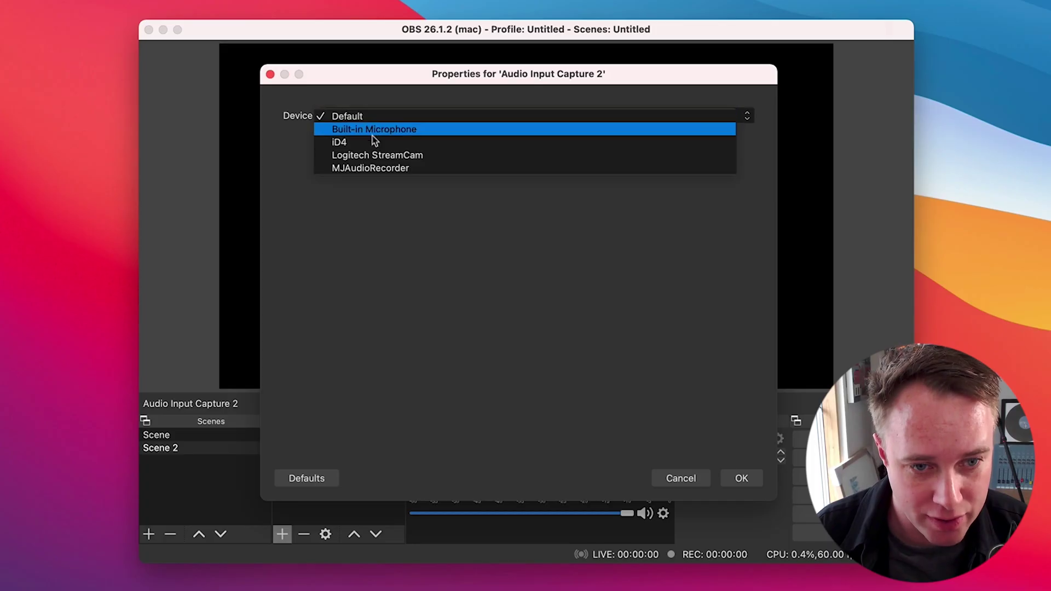
left_click(371, 168)
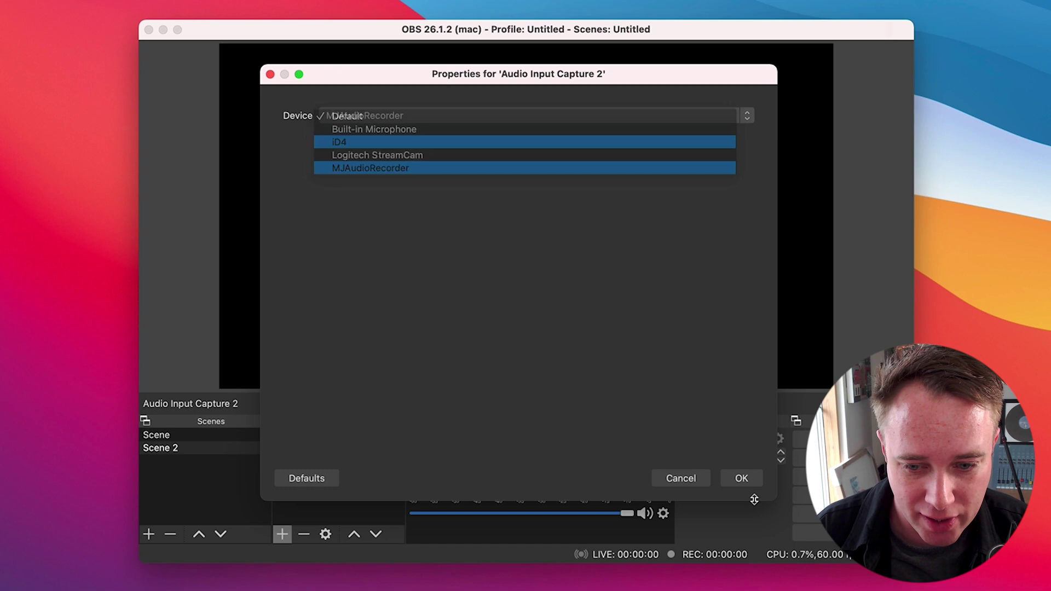
left_click(390, 116)
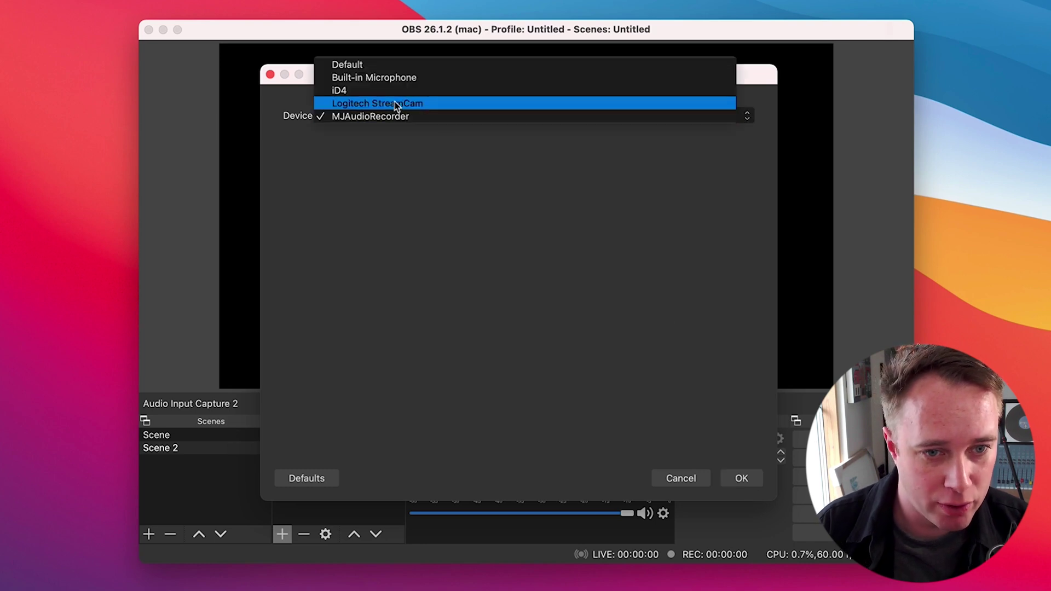
left_click(417, 94)
left_click(727, 480)
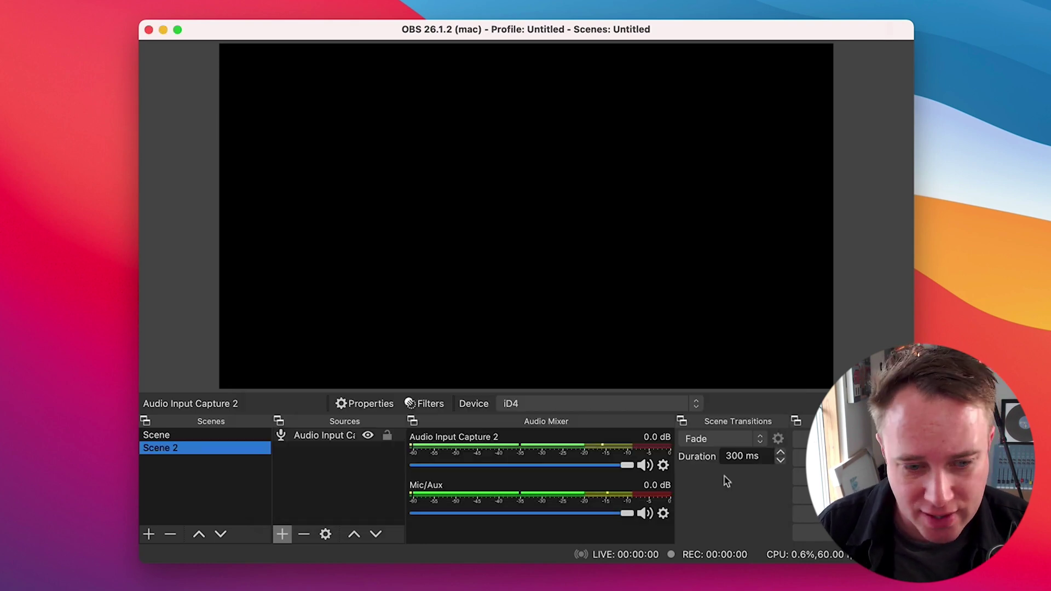
Step: Add a Video Capture Device source using FaceTime HD Camera (Built-in) to Scene 2 and enlarge its picture on the canvas
left_click(291, 530)
left_click(381, 487)
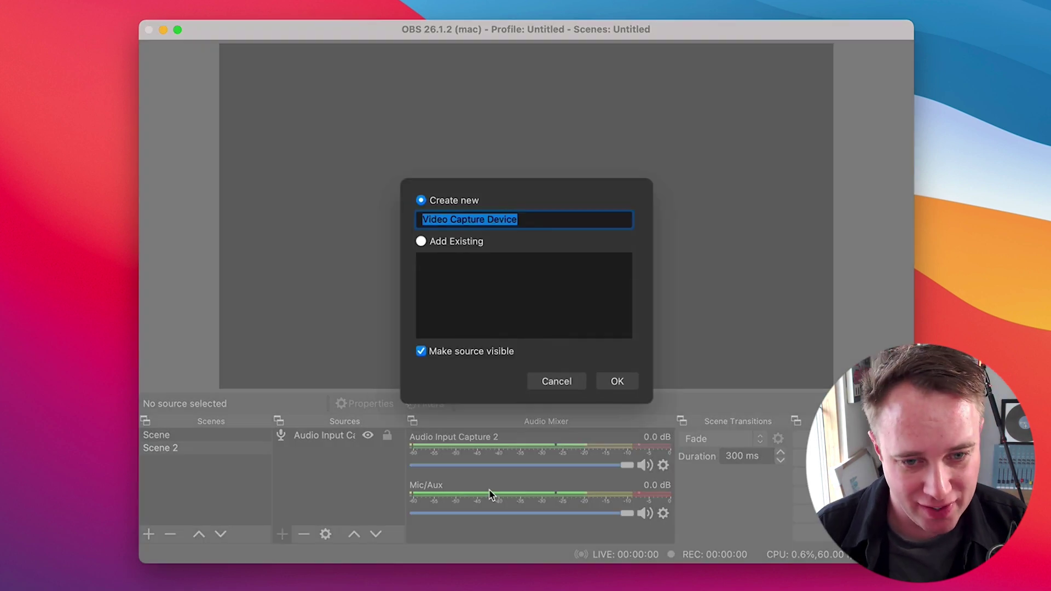
left_click(616, 381)
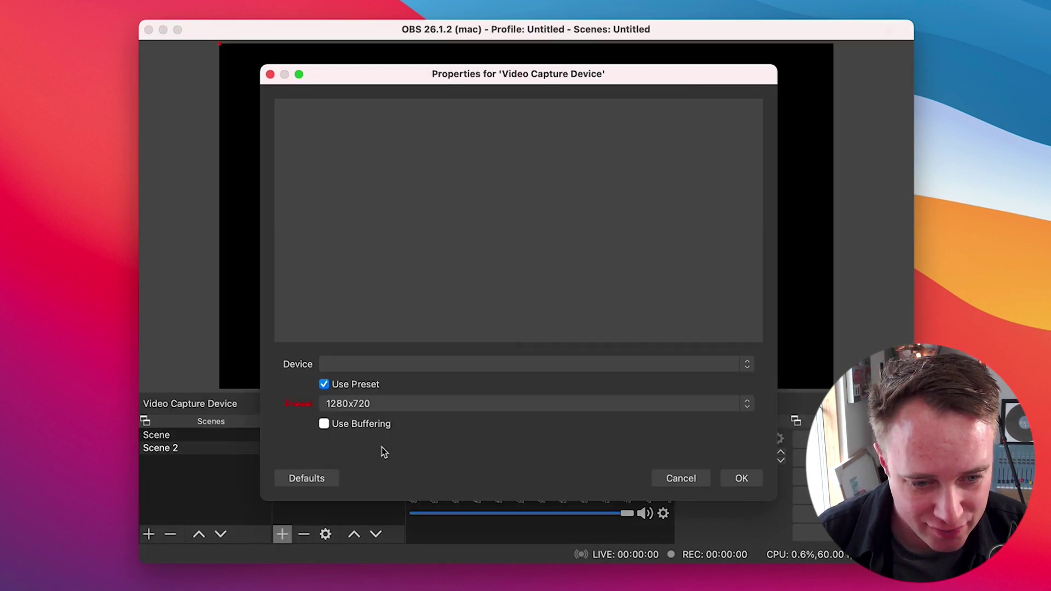
left_click(419, 365)
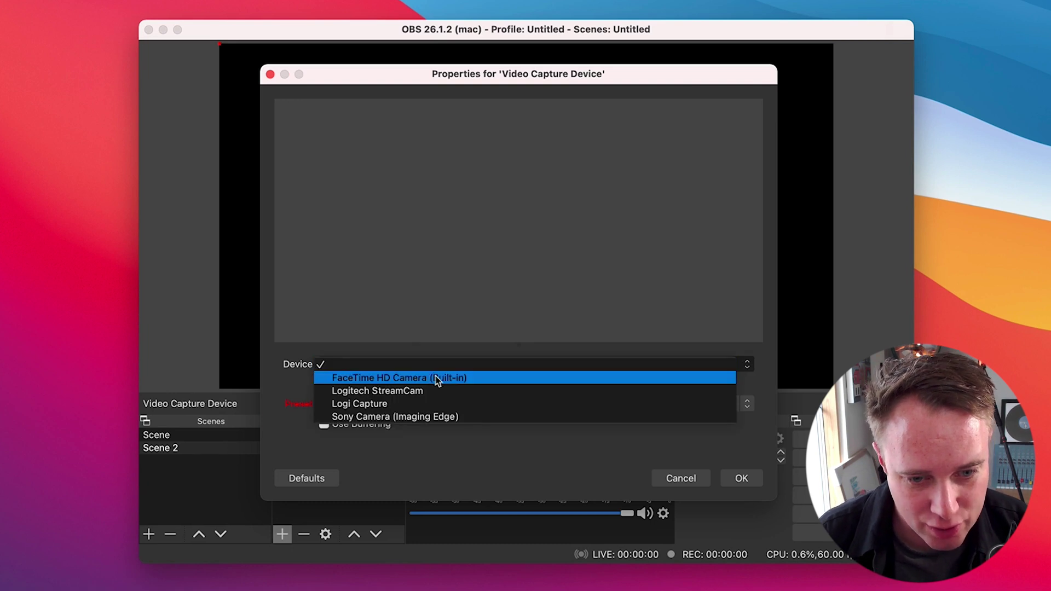
left_click(437, 379)
left_click(661, 212)
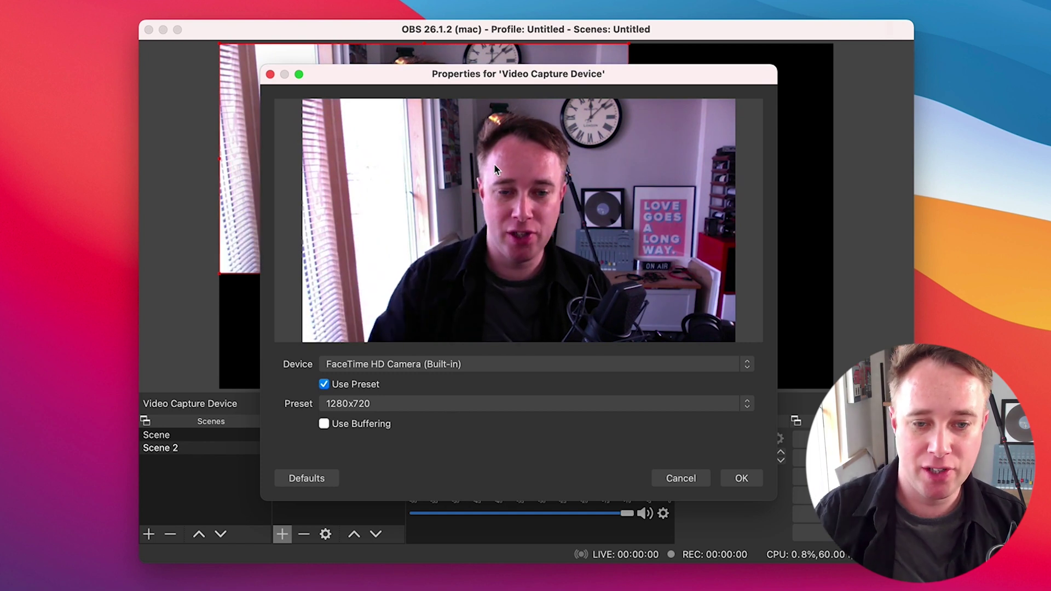
left_click(755, 481)
mouse_move(556, 225)
left_mouse_down()
mouse_move(637, 274)
mouse_move(590, 270)
mouse_move(545, 217)
left_mouse_up()
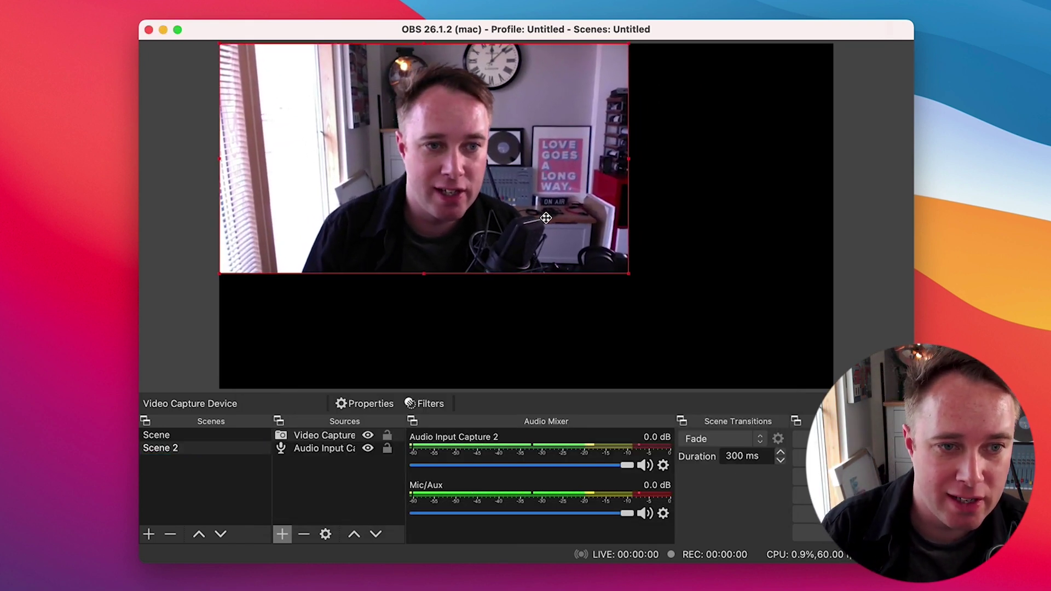
left_click_drag(625, 271, 710, 319)
Step: Add a Text (FreeType 2) source reading "Hello World" to Scene 2
left_click(283, 535)
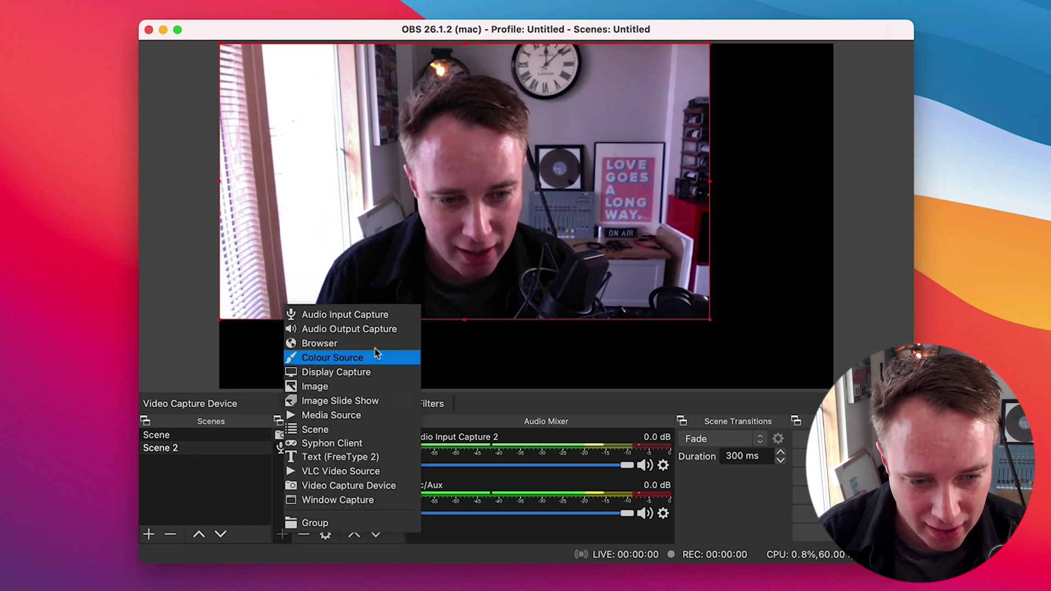
left_click(386, 459)
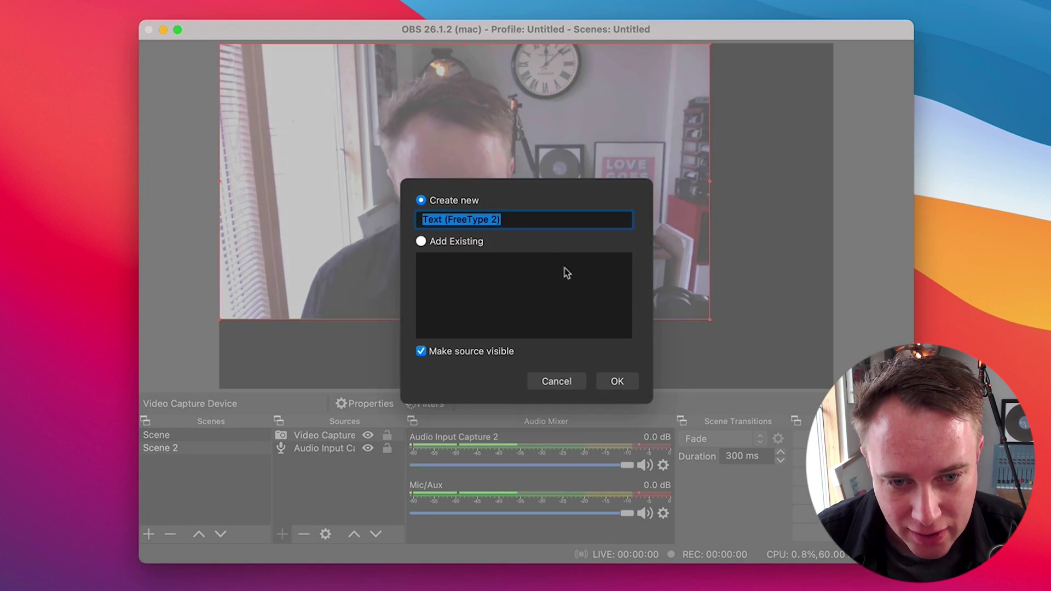
key("Return")
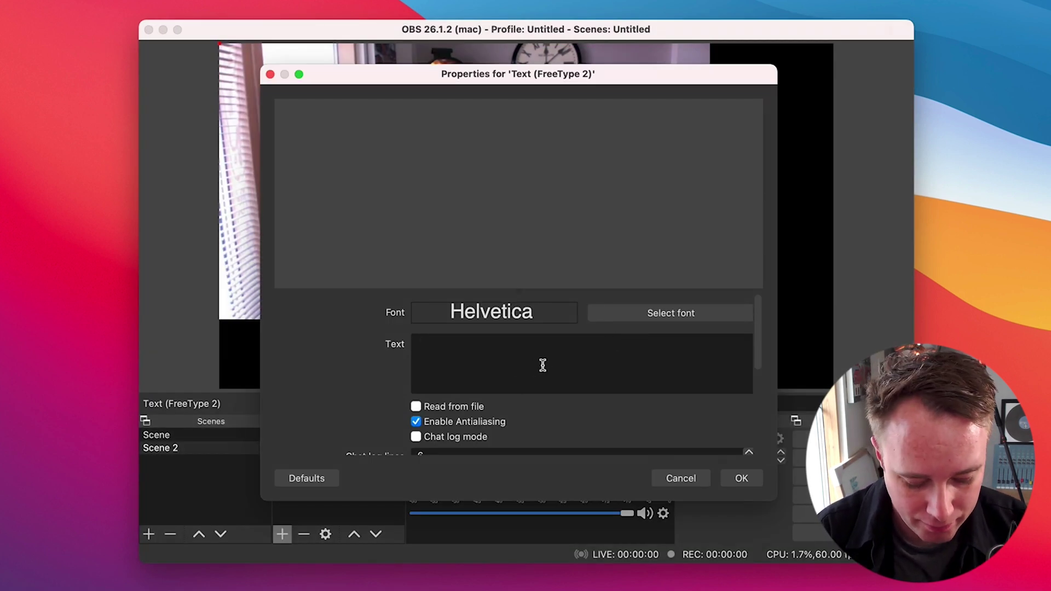
type("Hekl")
key("BackSpace")
key("BackSpace")
type("ll")
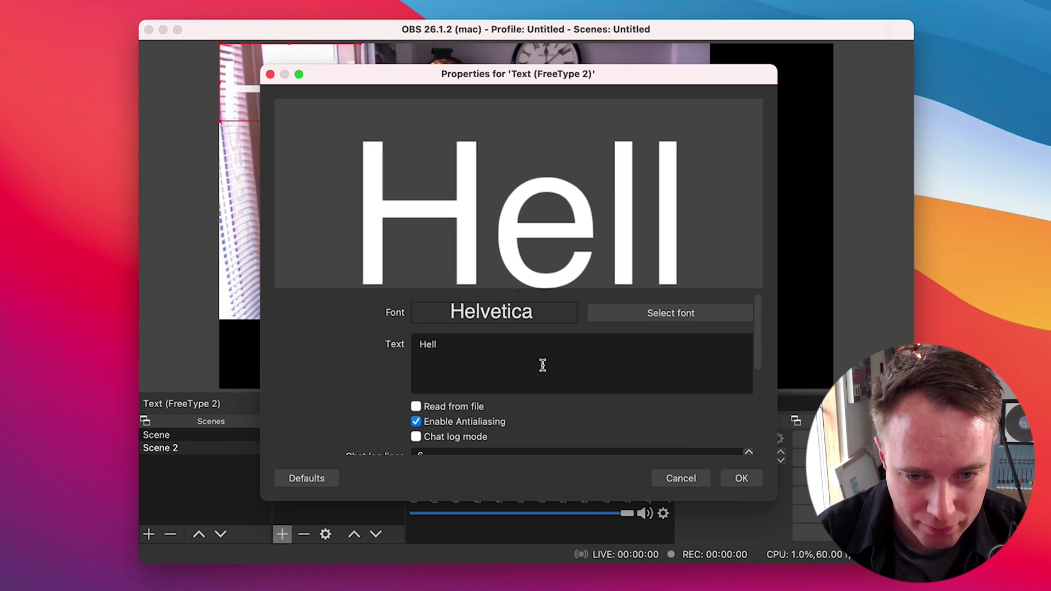
type("o World")
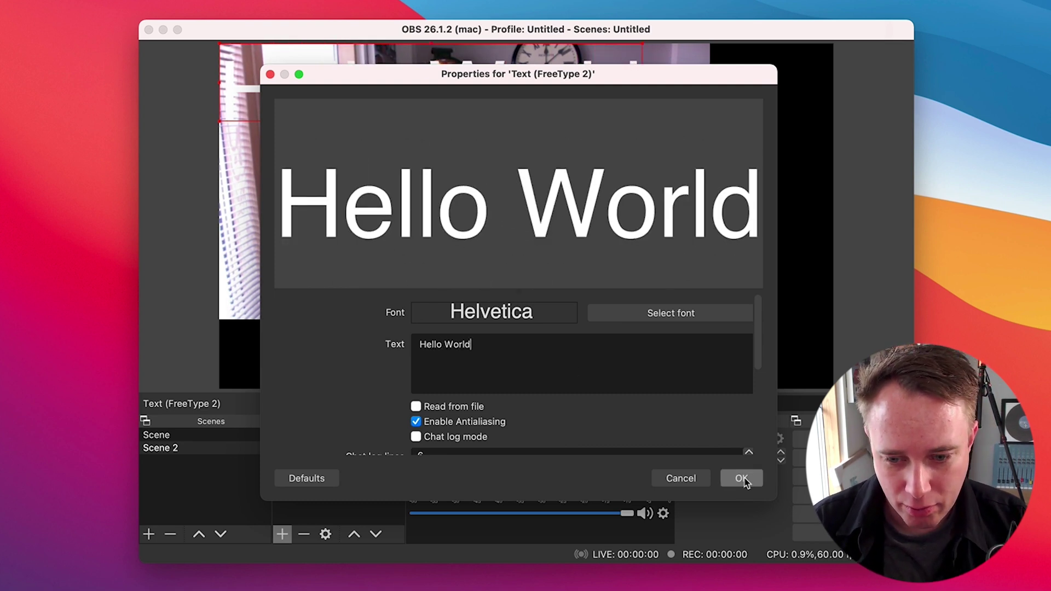
left_click(742, 478)
Step: Move the Hello World text to the lower part of the canvas, overlapping the bottom edge of the camera picture
left_click_drag(510, 107, 627, 355)
left_click(766, 300)
left_click(736, 307)
left_click(774, 307)
mouse_move(528, 288)
left_mouse_down()
mouse_move(573, 317)
mouse_move(616, 264)
mouse_move(578, 295)
mouse_move(521, 276)
left_mouse_up()
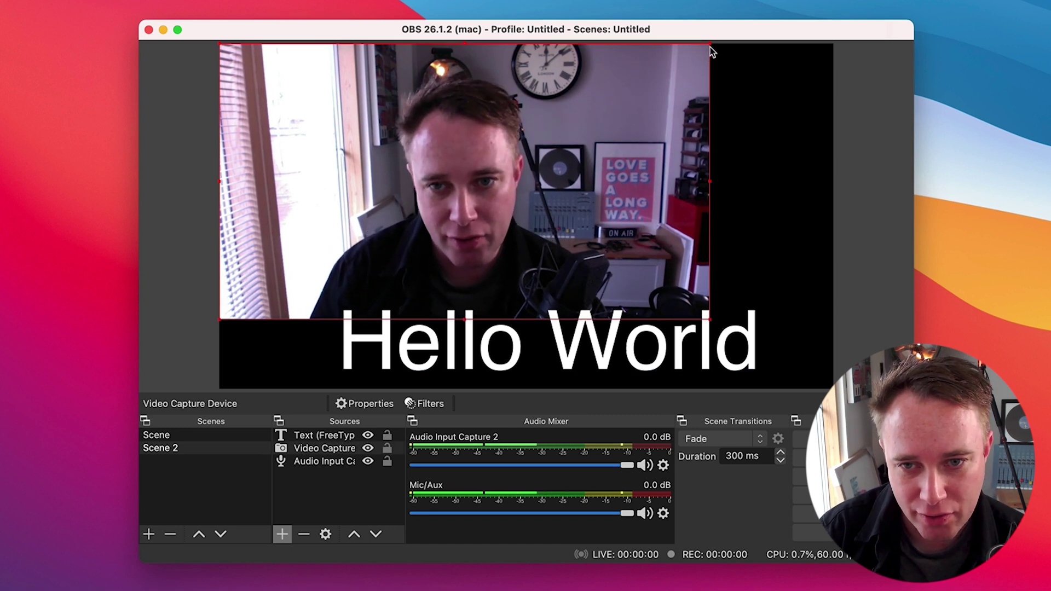
Step: Reposition the Hello World text near the canvas's bottom edge and scale the camera picture to fill the whole canvas
left_click_drag(702, 47, 670, 44)
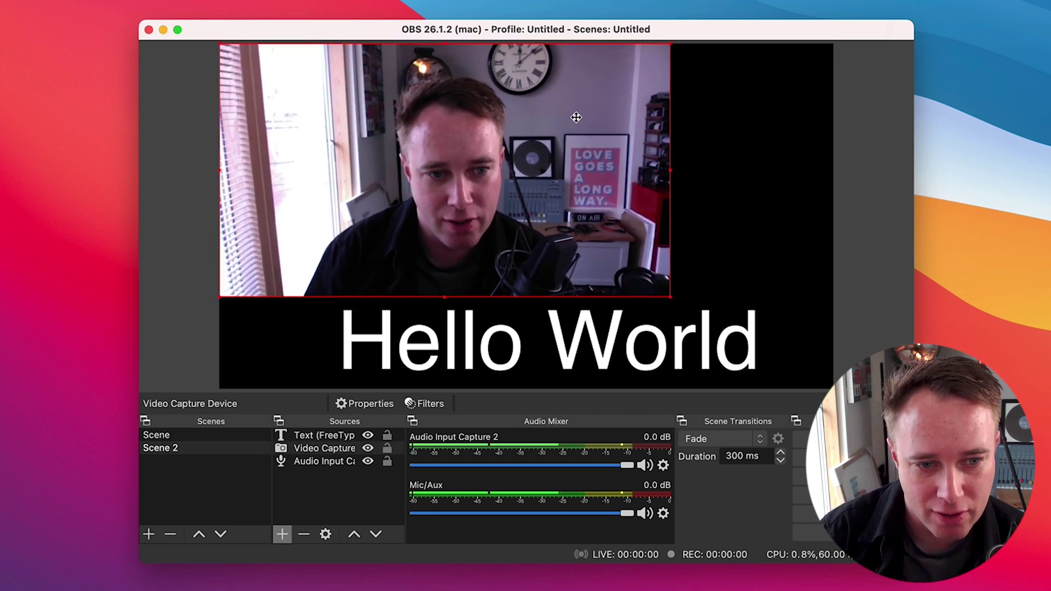
left_click_drag(694, 331, 669, 253)
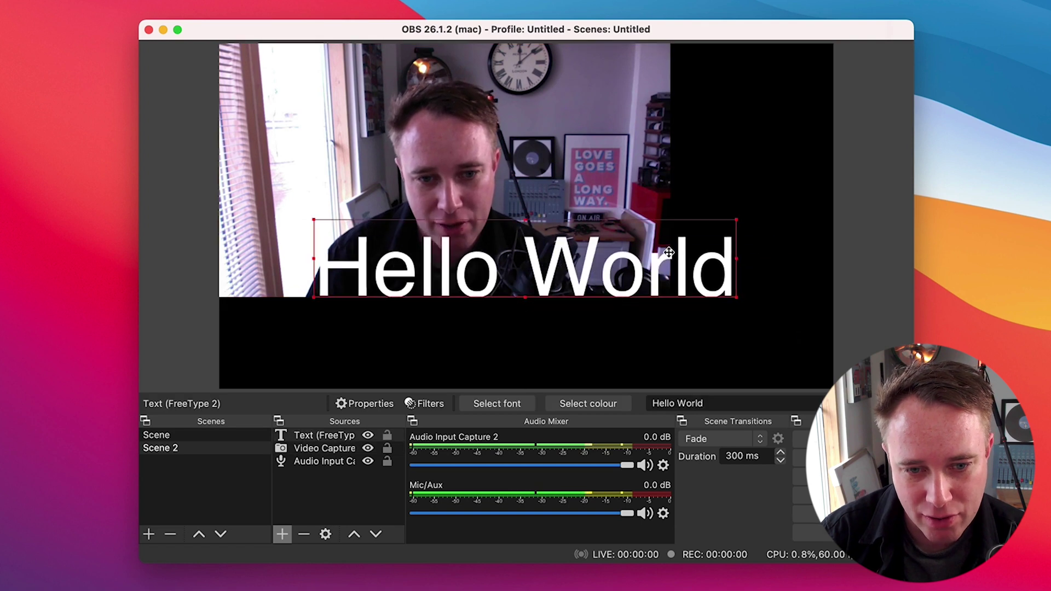
left_click_drag(703, 328, 749, 336)
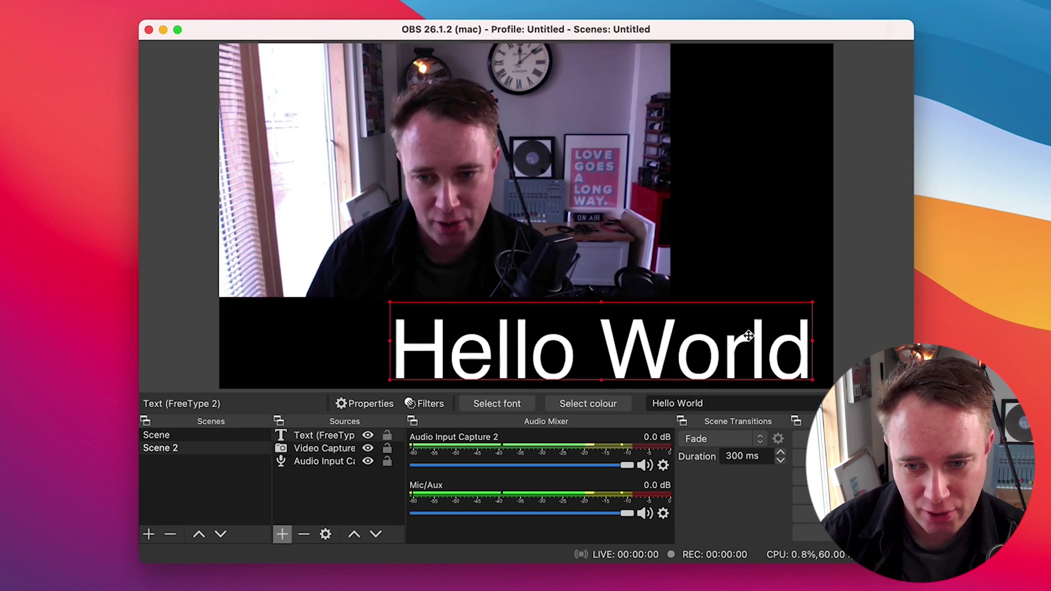
left_click(645, 217)
left_click_drag(673, 296, 868, 335)
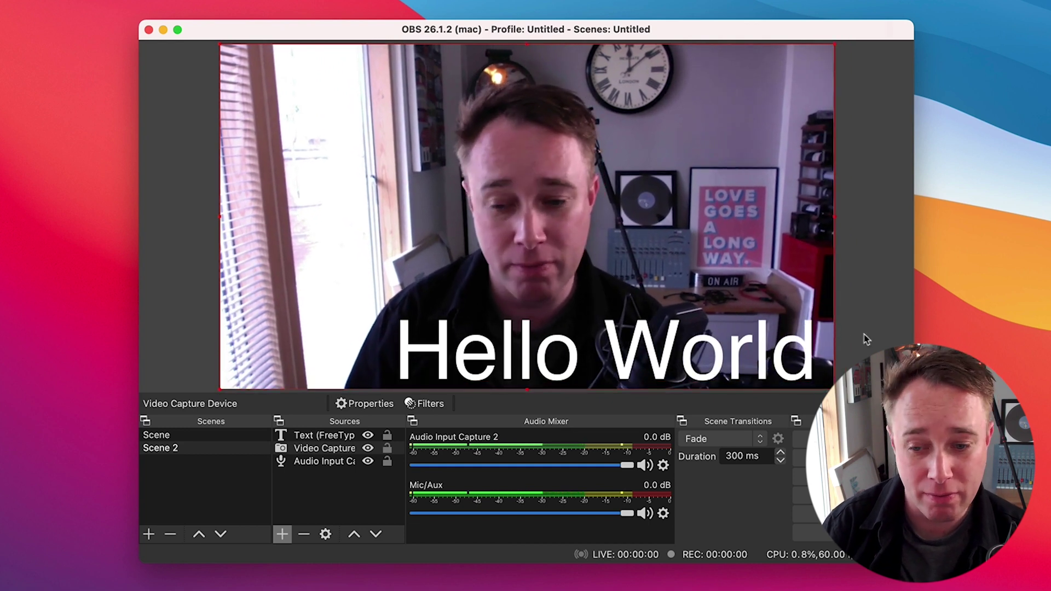
left_click(867, 336)
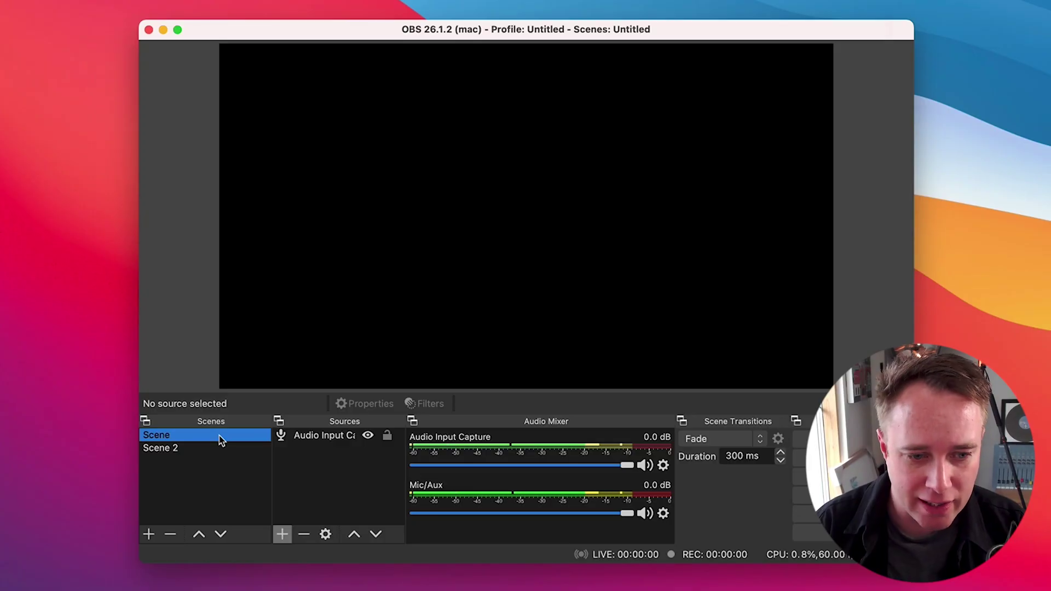
Step: Add a Video Capture Device source using Logitech StreamCam to the first scene and scale its picture to fill the canvas
left_click(203, 448)
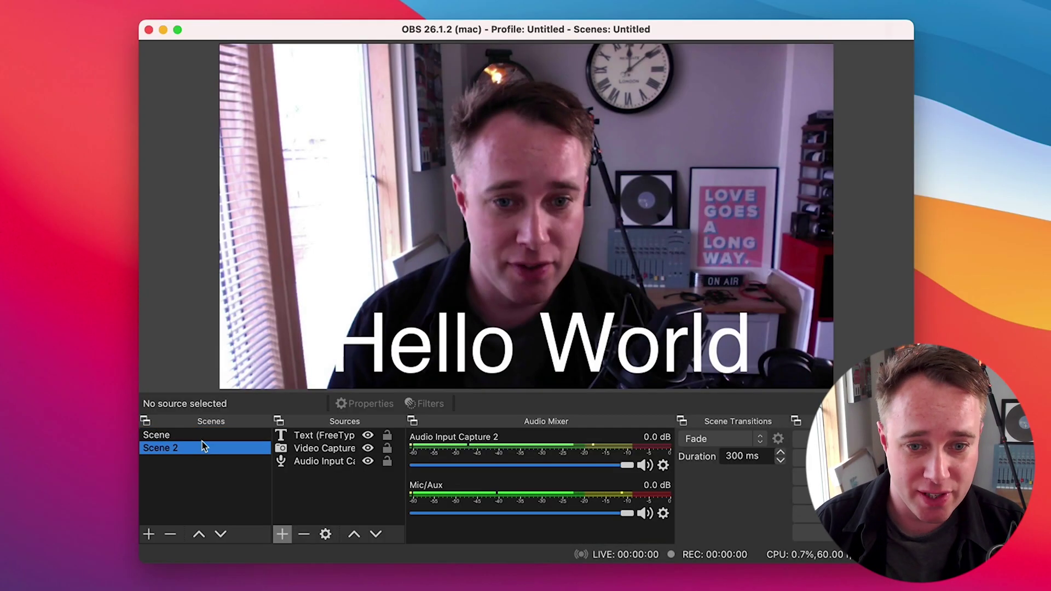
left_click(208, 437)
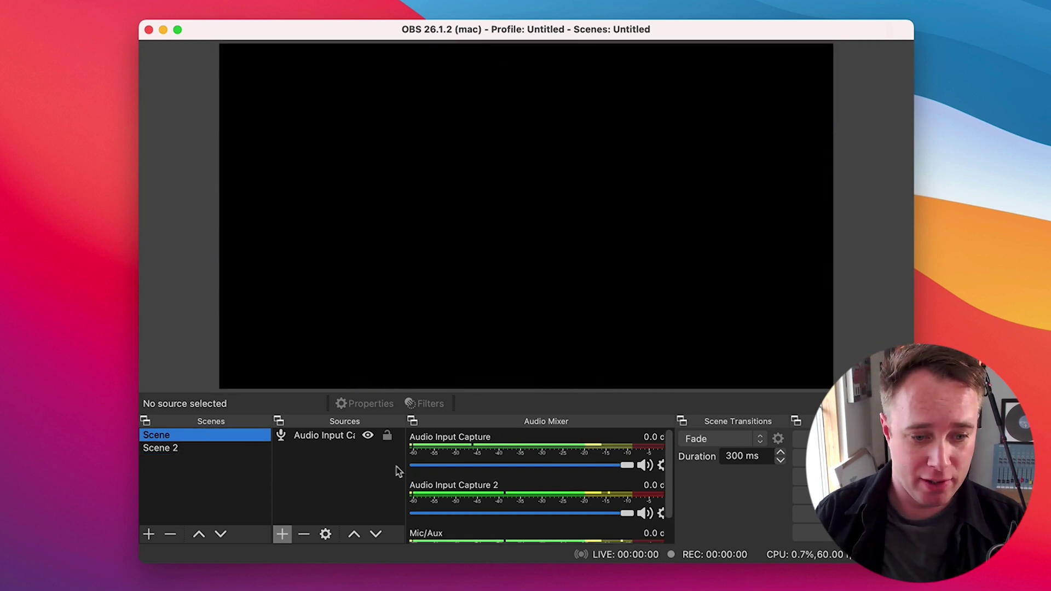
left_click(283, 534)
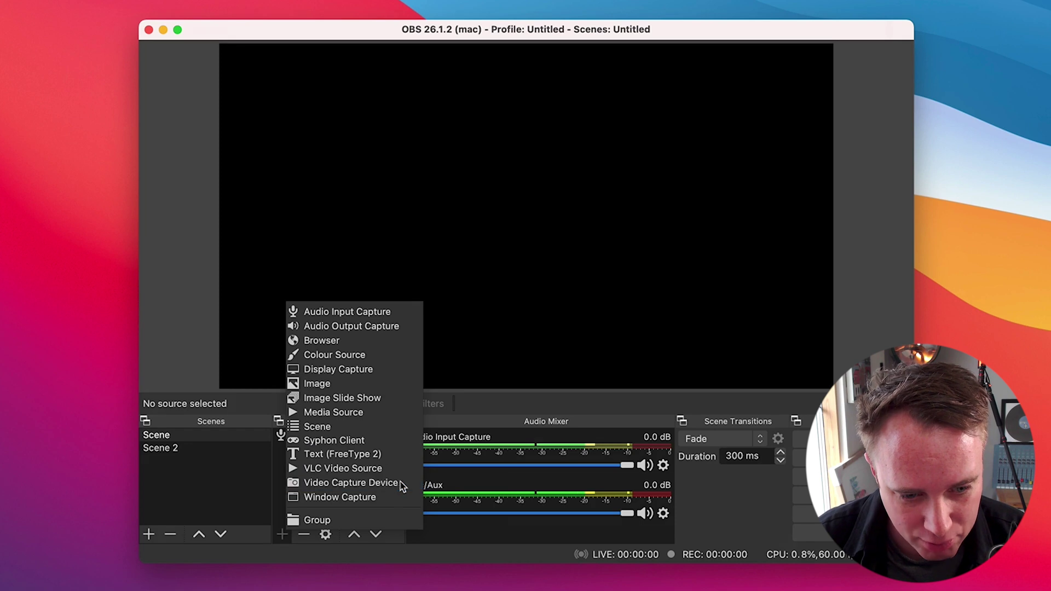
left_click(351, 483)
left_click(617, 381)
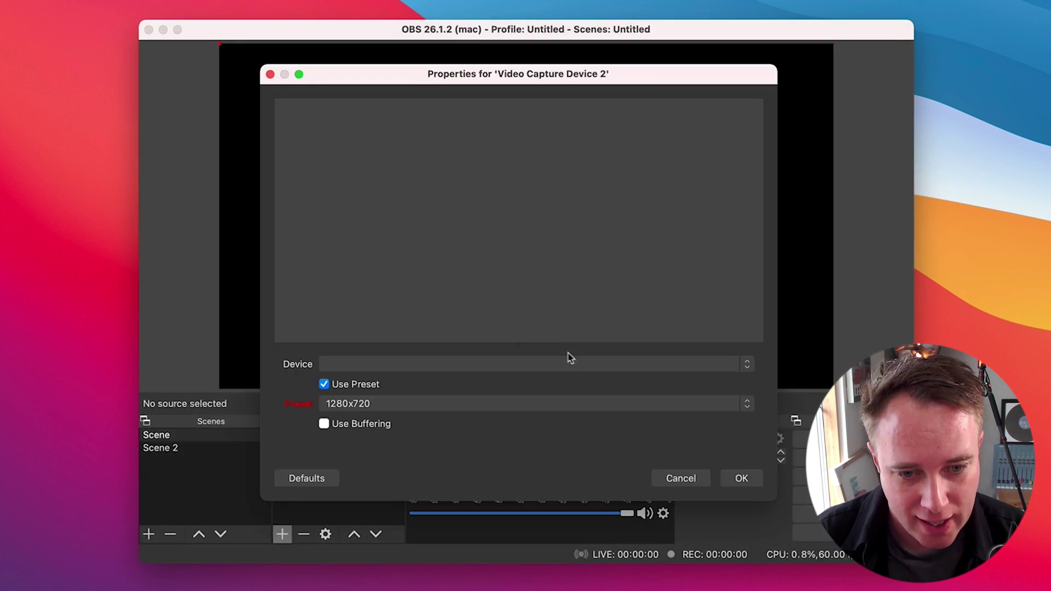
left_click(398, 363)
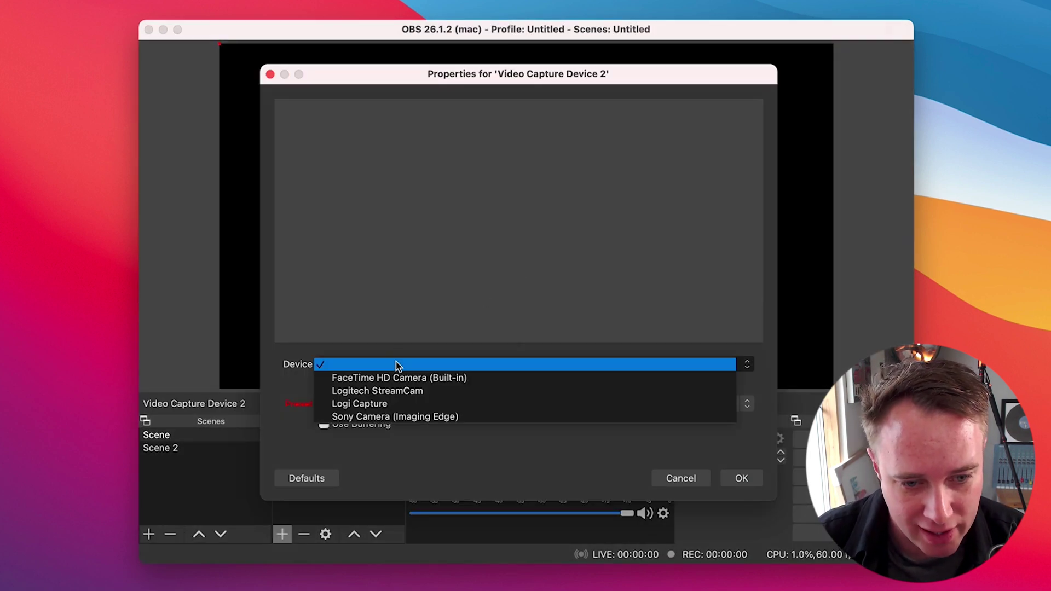
left_click(436, 396)
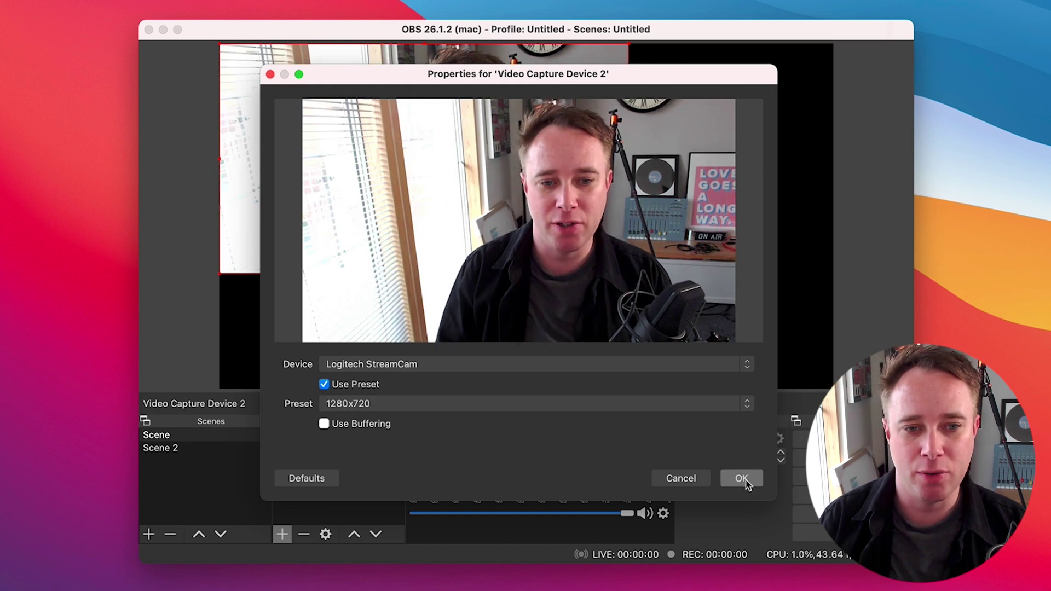
left_click(741, 478)
left_click_drag(628, 274, 833, 388)
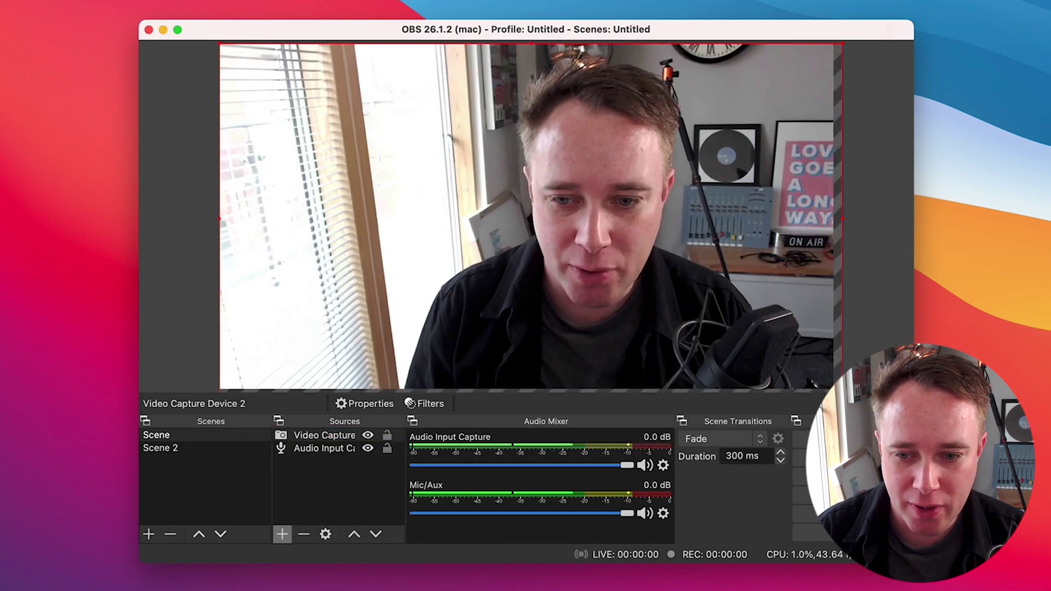
left_click(896, 324)
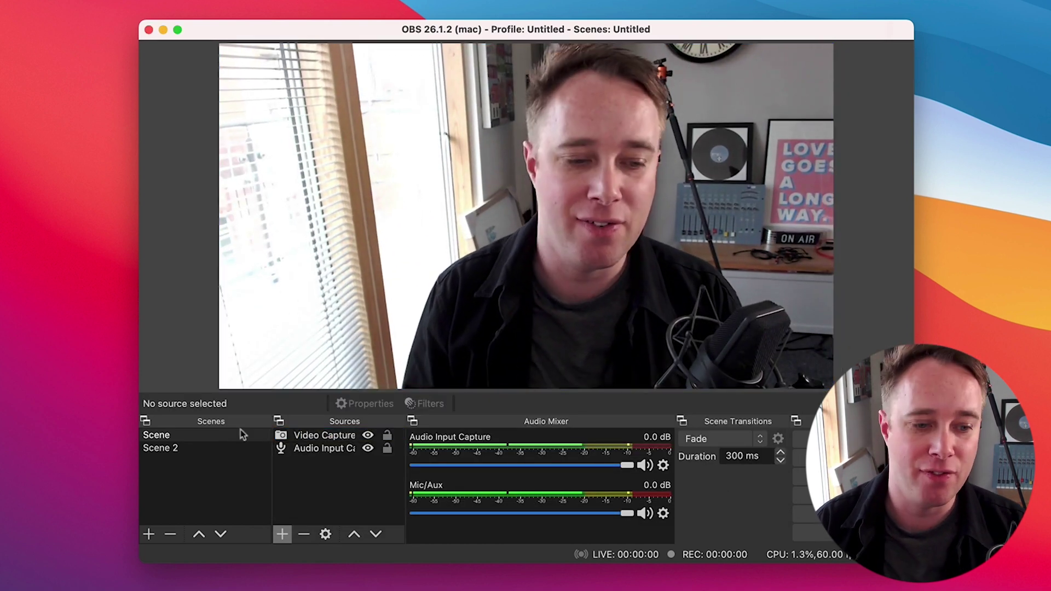
Step: Switch back and forth between Scene 2 and the first scene to preview the Fade transition
left_click(199, 448)
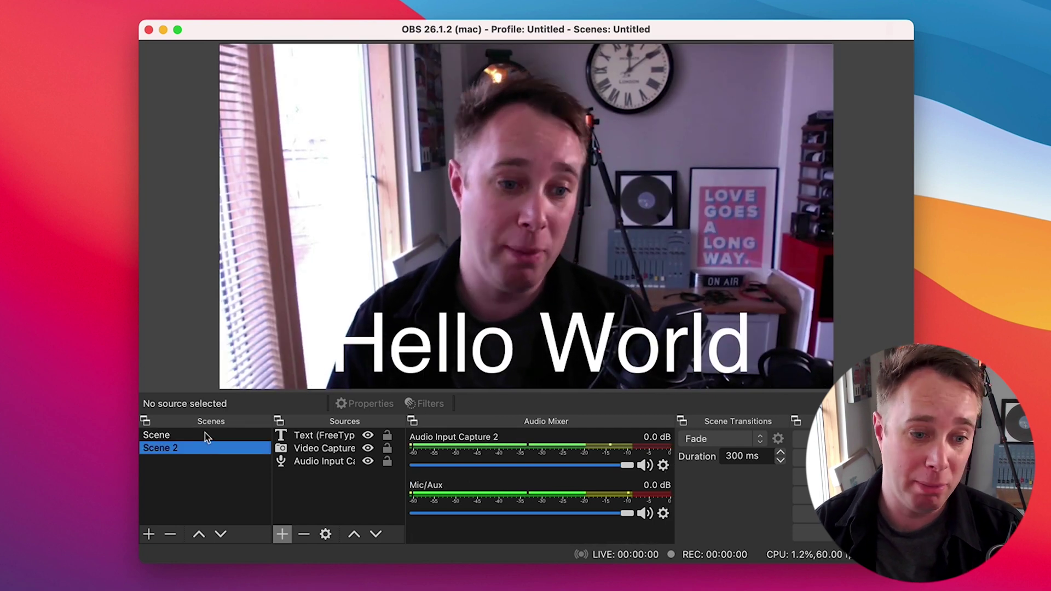
left_click(207, 436)
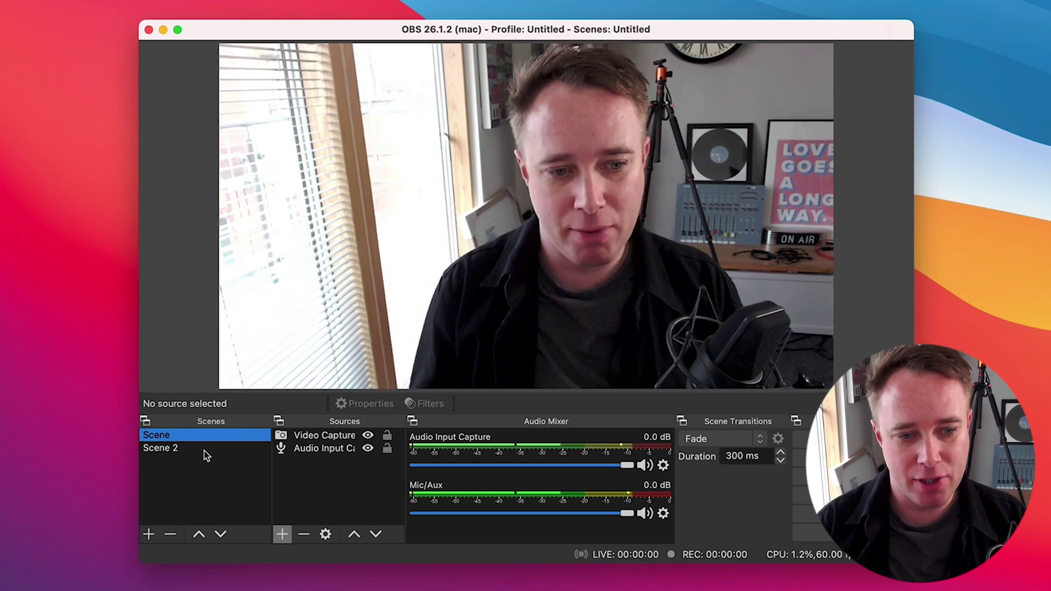
left_click(204, 448)
left_click(212, 433)
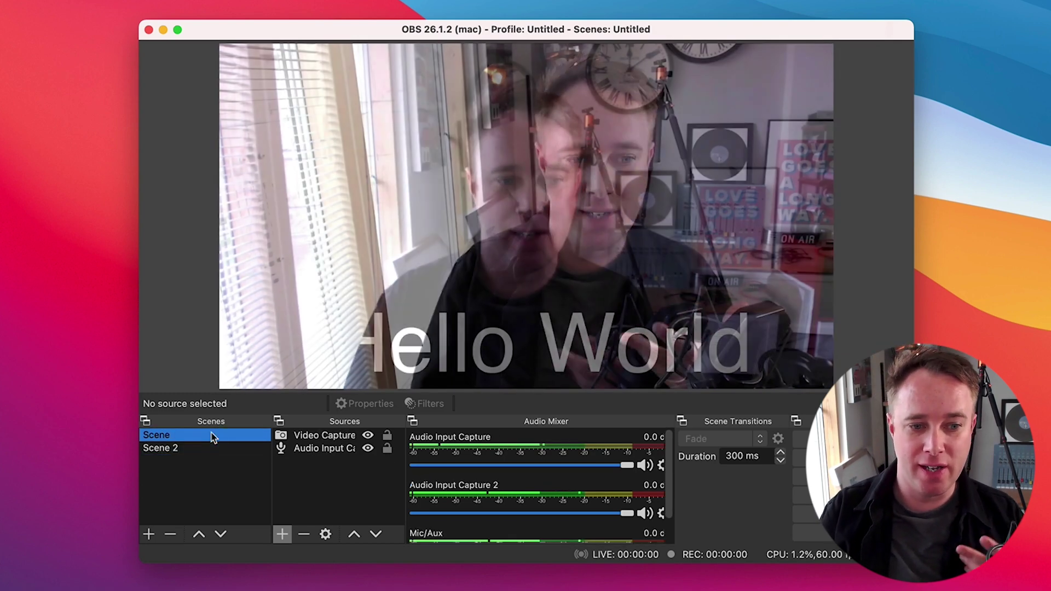